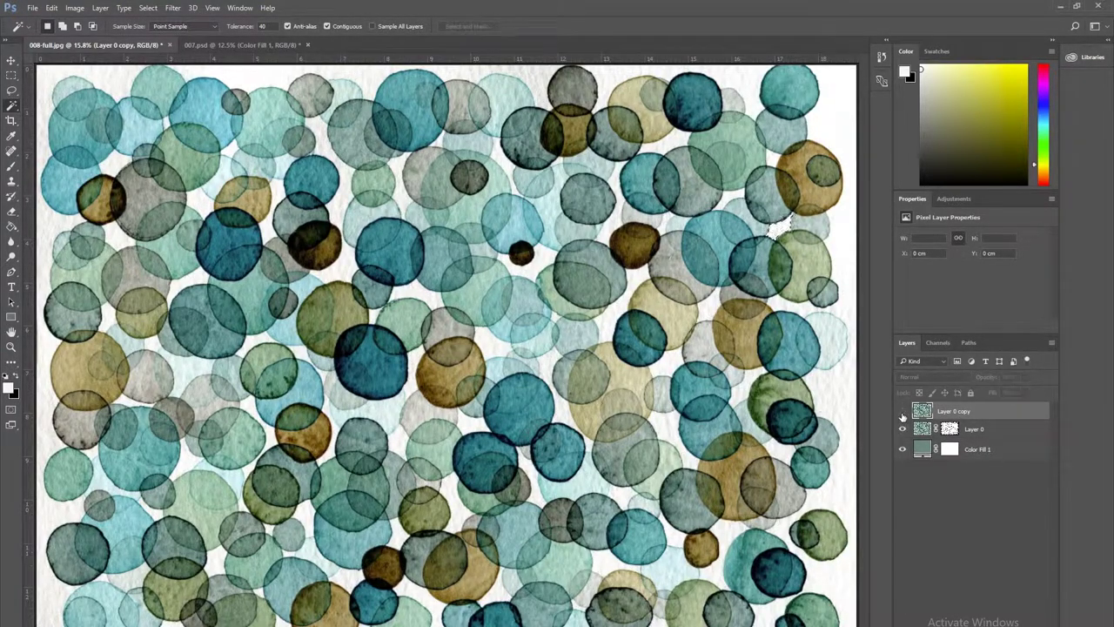
Step: Hide Layer 0 copy and try the lighter colour c3e7e3 on Color Fill 1, cancelling the colour change
{"action": "left_click", "coordinate": [902, 411]}
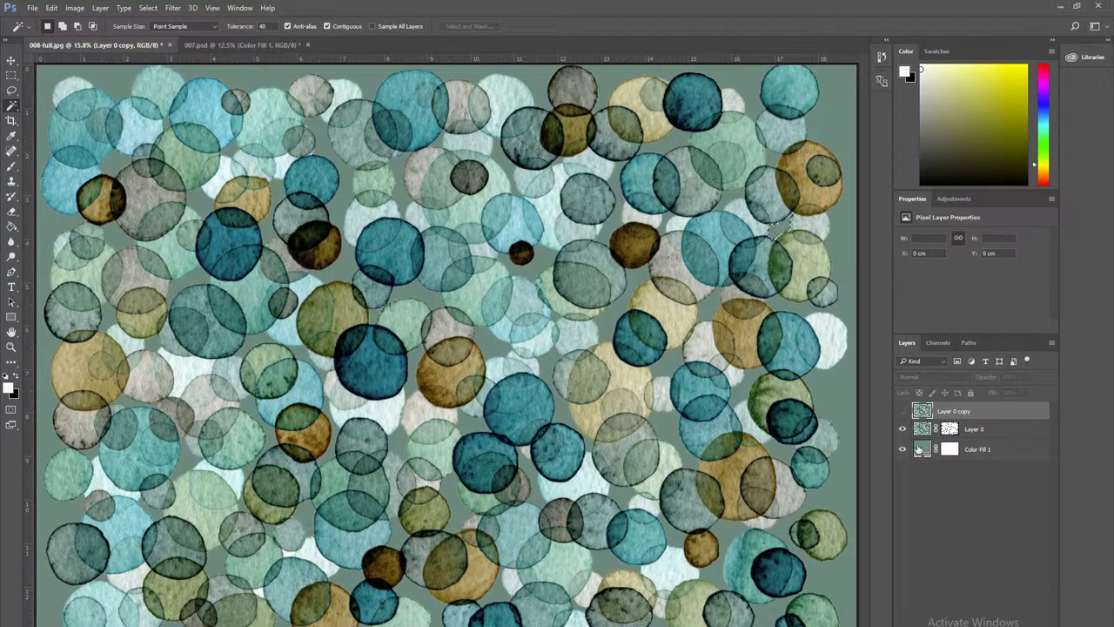
{"action": "double_click", "coordinate": [922, 448]}
{"action": "left_click", "coordinate": [487, 291]}
{"action": "left_click_drag", "start_coordinate": [559, 295], "coordinate": [552, 207]}
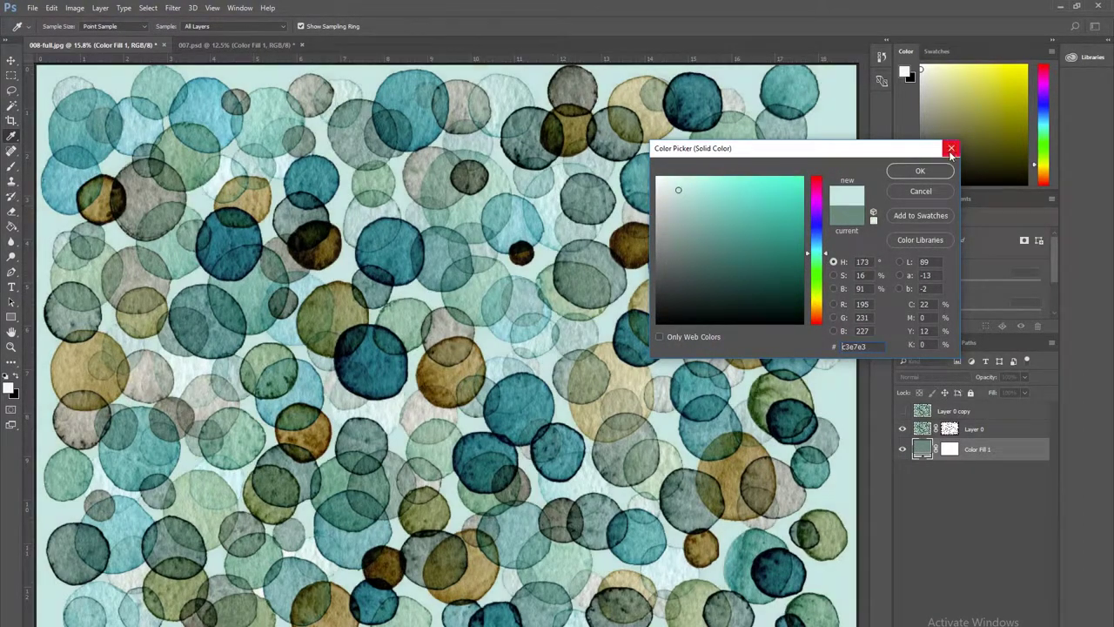
{"action": "left_click", "coordinate": [952, 147]}
Step: Toggle the visibility of Layer 0 and Color Fill 1 to examine the cut-out circles against transparency
{"action": "left_click", "coordinate": [903, 428]}
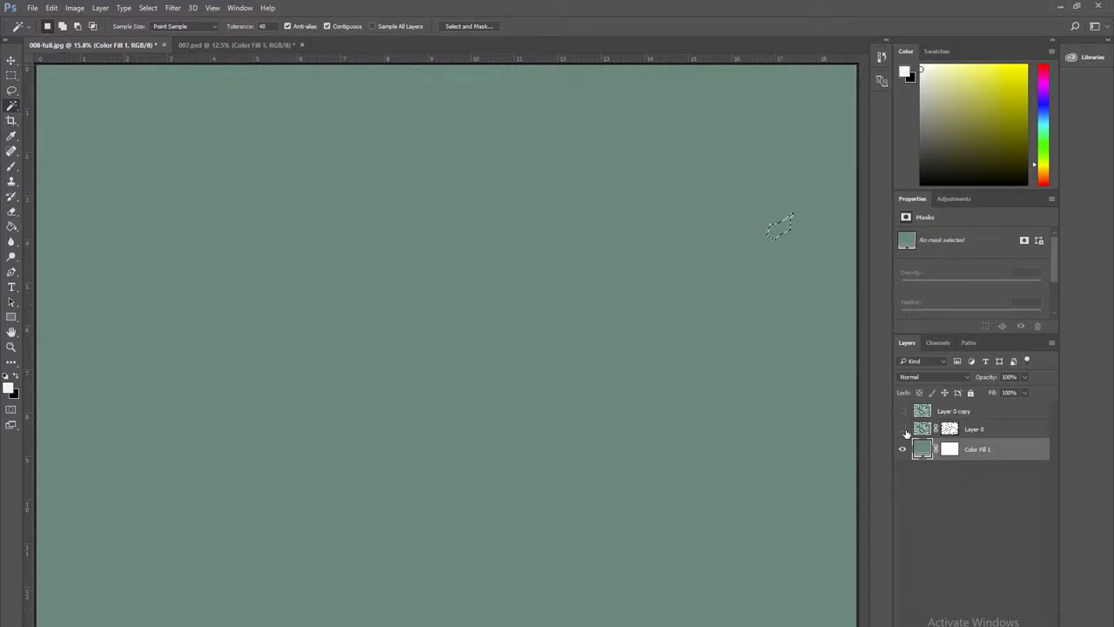
{"action": "left_click", "coordinate": [903, 429]}
{"action": "left_click", "coordinate": [903, 448]}
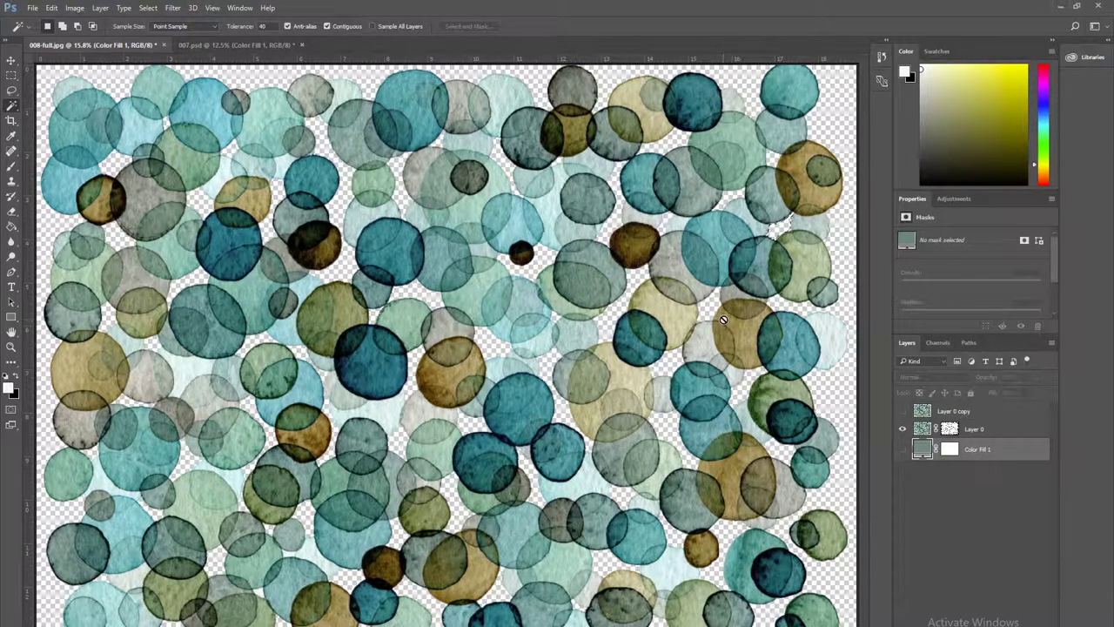
{"action": "left_click", "coordinate": [903, 449]}
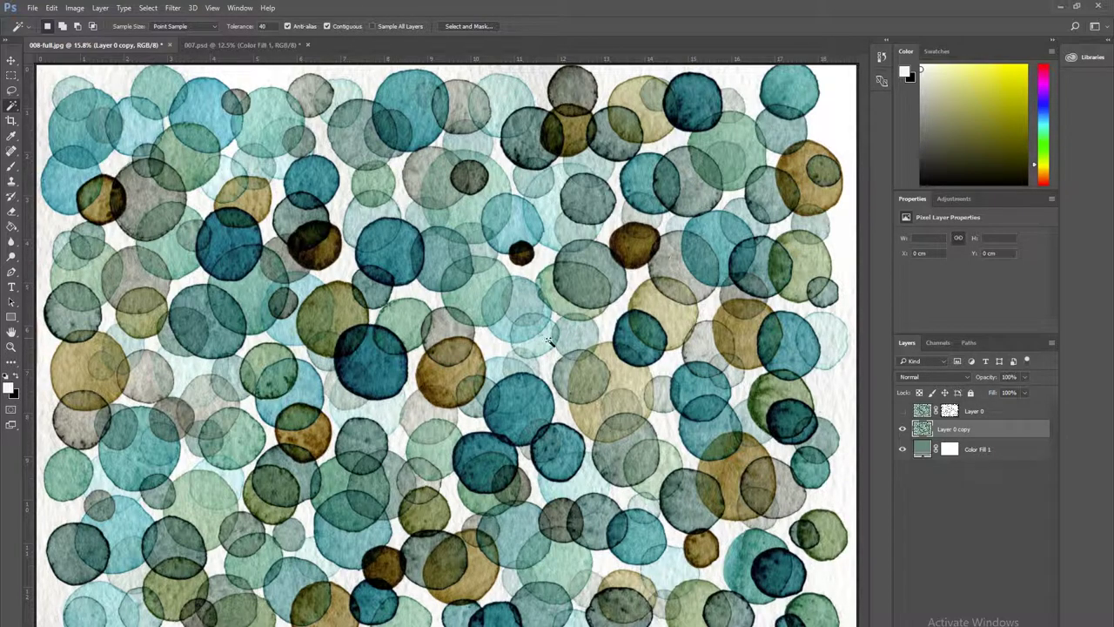
Step: Try a non-contiguous Magic Wand selection of the white paper on Layer 0 copy, then deselect and restore contiguous selection
{"action": "left_click", "coordinate": [328, 26]}
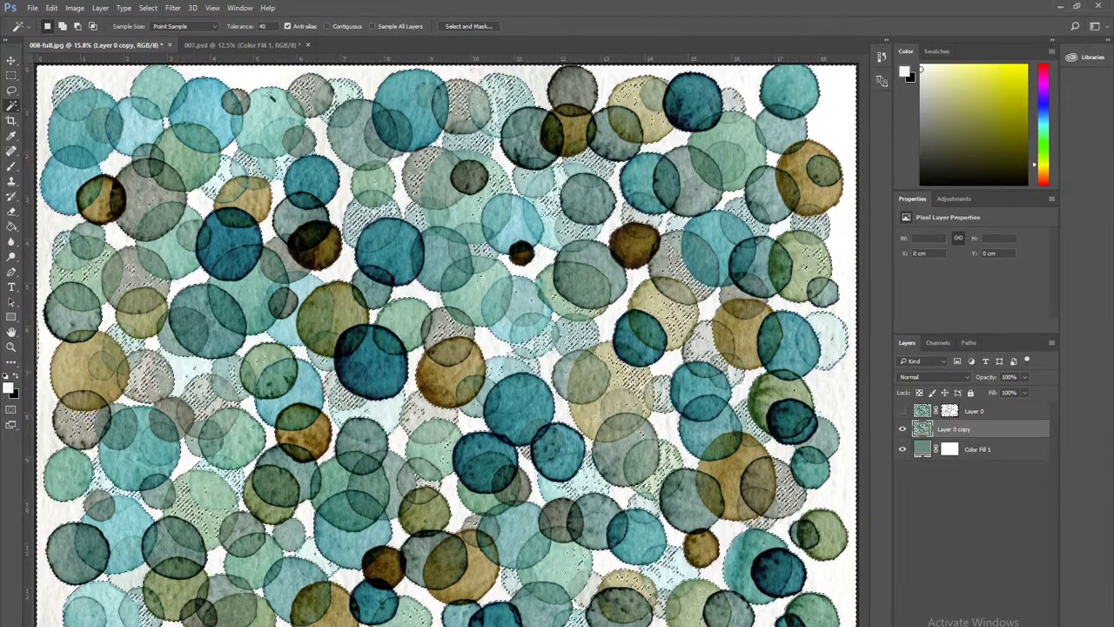
{"action": "key", "text": "ctrl+d"}
{"action": "left_click", "coordinate": [330, 26]}
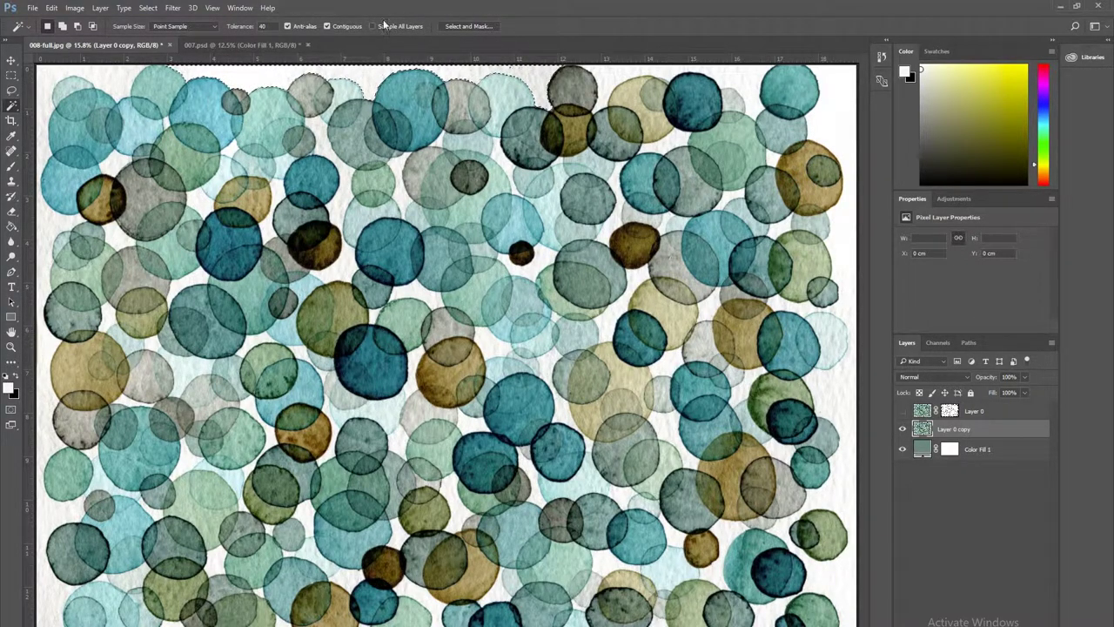
Step: Delete the contiguous white paper along the image's top edge, hide Color Fill 1, and undo the deletion
{"action": "left_click", "coordinate": [327, 27]}
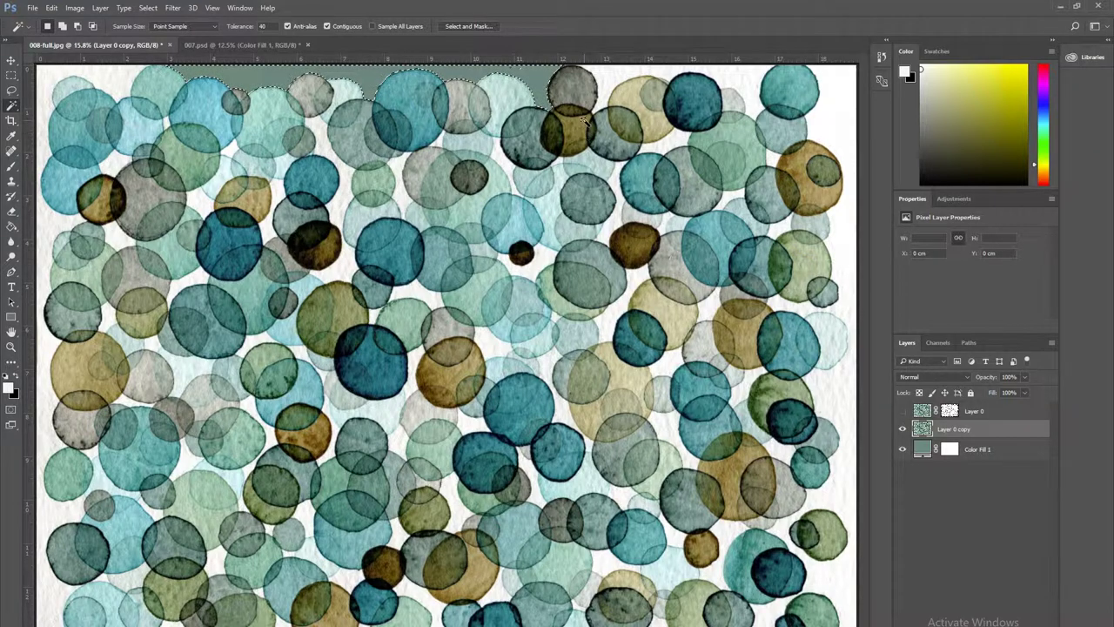
{"action": "left_click", "coordinate": [903, 450]}
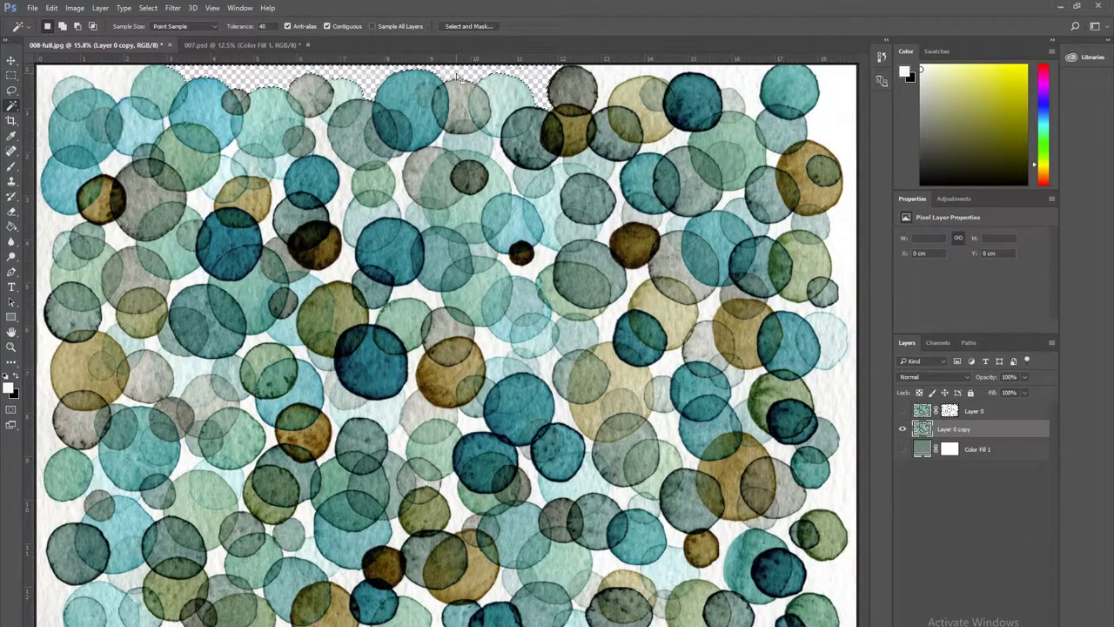
{"action": "key", "text": "ctrl+alt+z"}
{"action": "key", "text": "ctrl+alt+z"}
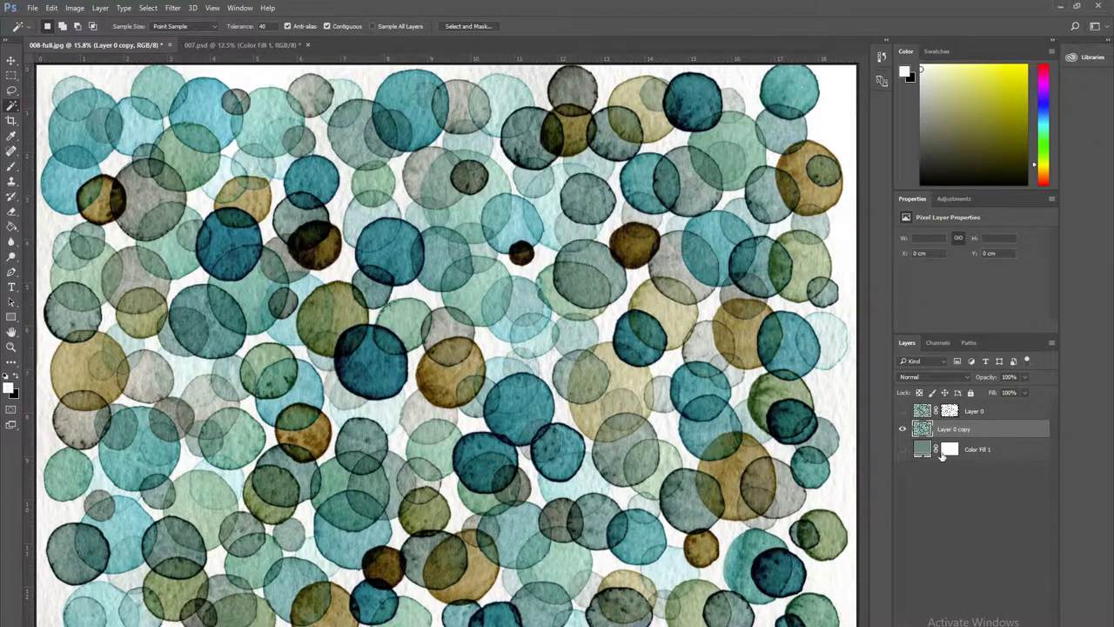
Step: Delete the hidden Layer 0 and add a layer mask to Layer 0 copy, leaving the mask active
{"action": "left_click", "coordinate": [983, 619]}
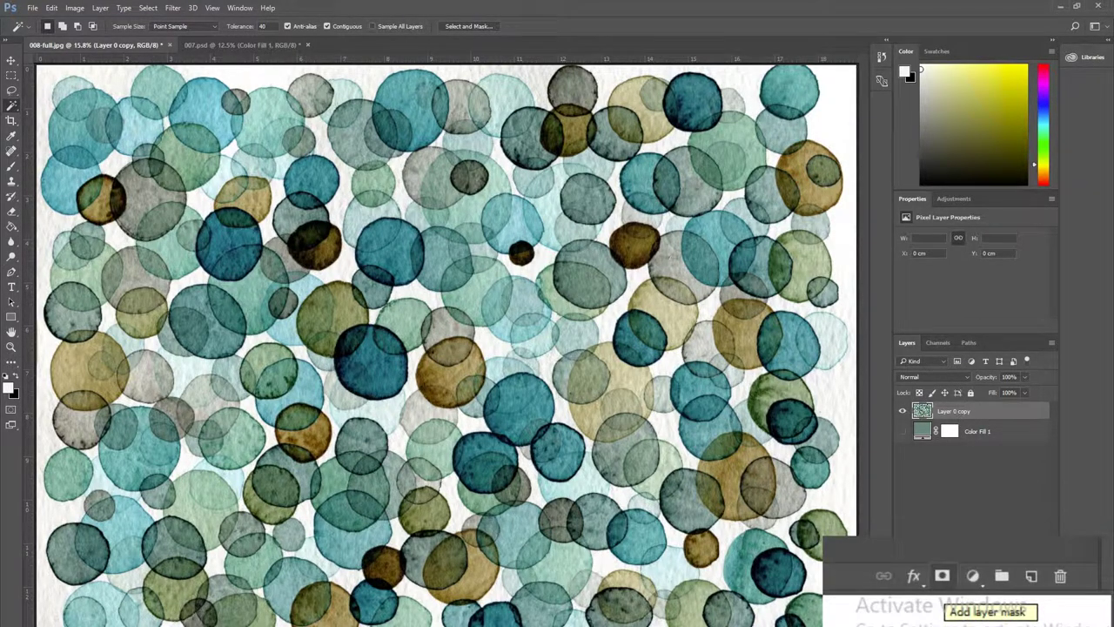
{"action": "left_click", "coordinate": [942, 575]}
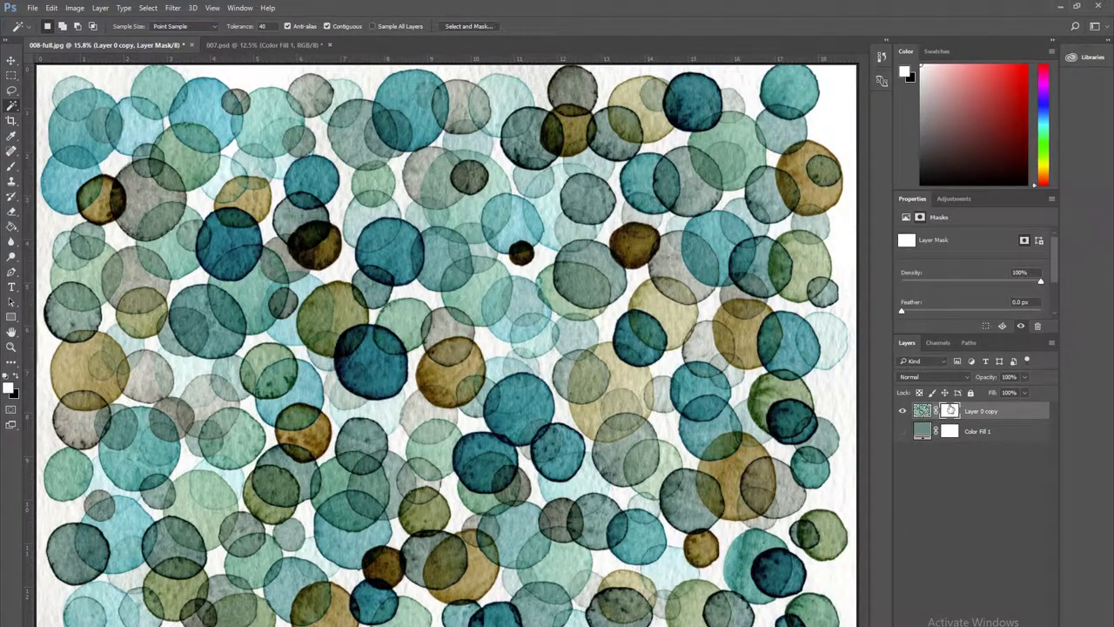
{"action": "left_click", "coordinate": [928, 412]}
{"action": "left_click", "coordinate": [951, 414]}
{"action": "left_click", "coordinate": [920, 415]}
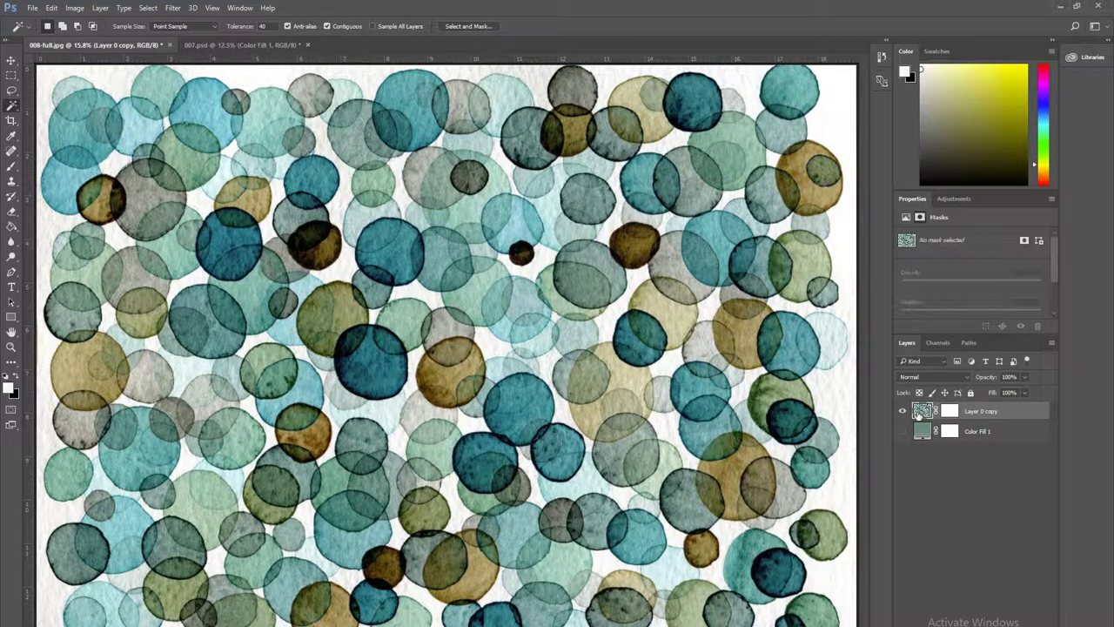
{"action": "left_click", "coordinate": [951, 414]}
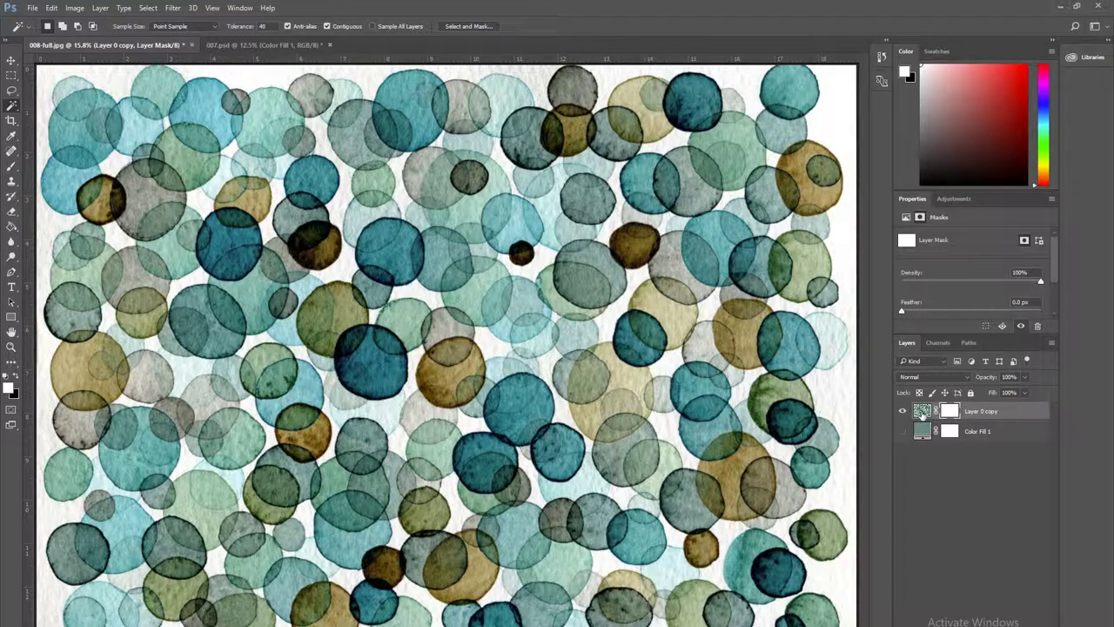
Step: Try black and white brush scribbles directly on the Layer 0 copy image and undo them
{"action": "left_click", "coordinate": [922, 415]}
{"action": "key", "text": "b"}
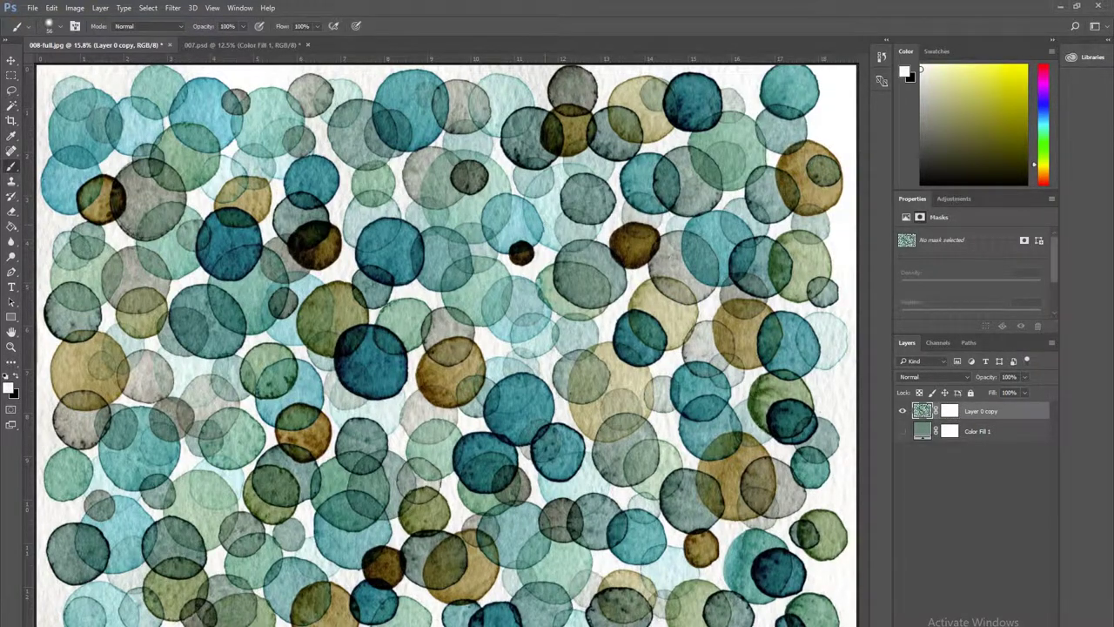
{"action": "left_click", "coordinate": [15, 376]}
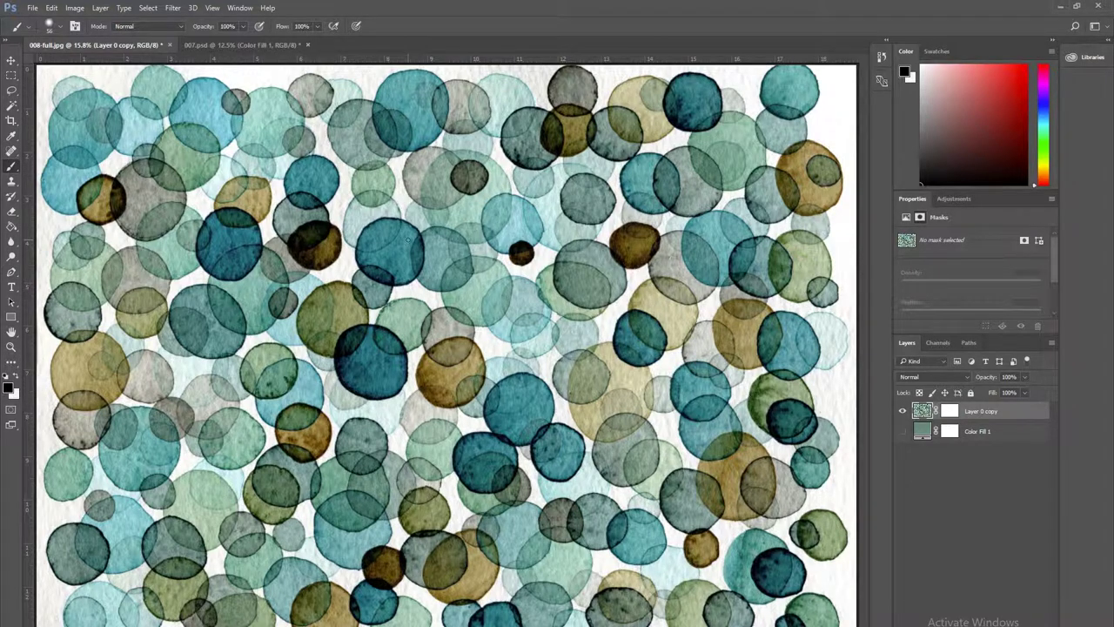
{"action": "mouse_move", "coordinate": [410, 239]}
{"action": "left_mouse_down"}
{"action": "mouse_move", "coordinate": [597, 318]}
{"action": "mouse_move", "coordinate": [539, 287]}
{"action": "mouse_move", "coordinate": [598, 219]}
{"action": "left_mouse_up"}
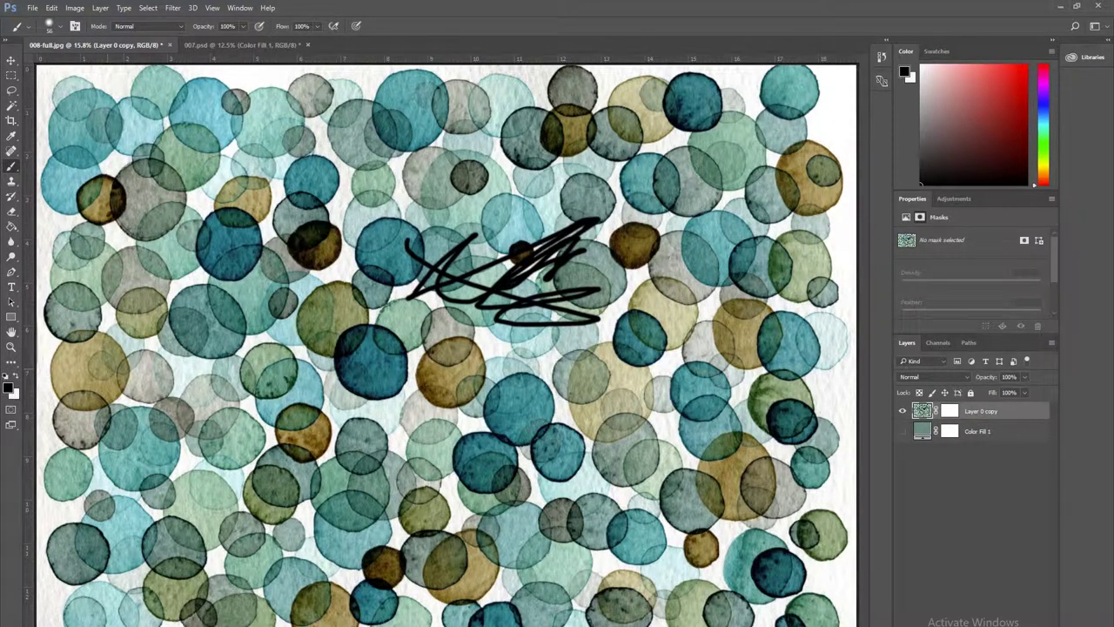
{"action": "left_click", "coordinate": [17, 376]}
{"action": "mouse_move", "coordinate": [473, 240]}
{"action": "left_mouse_down"}
{"action": "mouse_move", "coordinate": [406, 357]}
{"action": "mouse_move", "coordinate": [675, 292]}
{"action": "mouse_move", "coordinate": [700, 267]}
{"action": "left_mouse_up"}
{"action": "key", "text": "ctrl+z"}
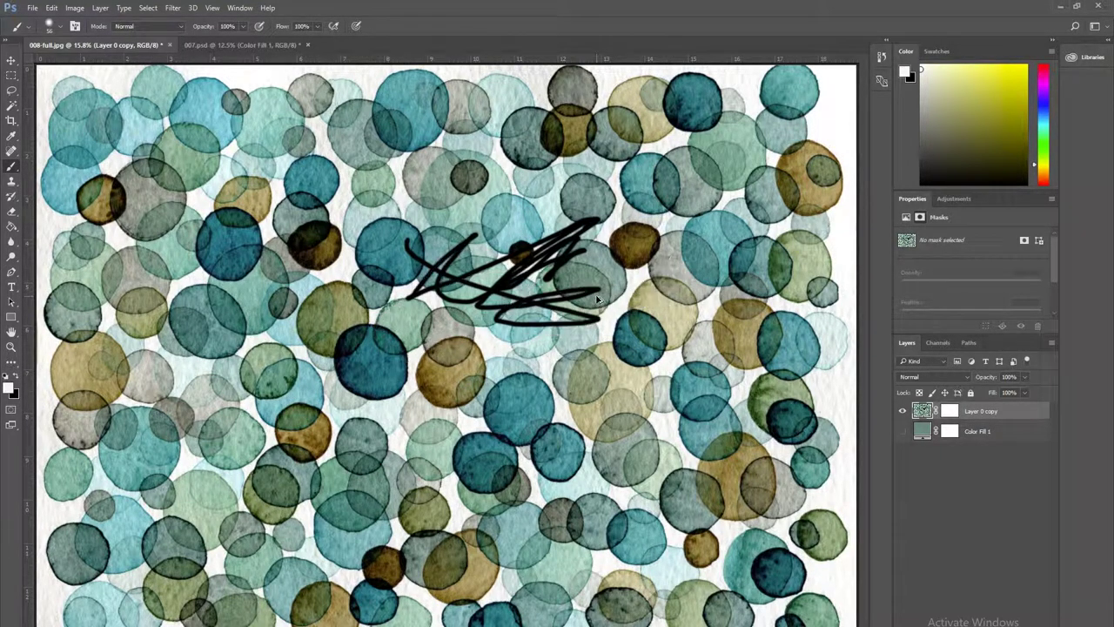
{"action": "key", "text": "ctrl+alt+z"}
Step: Brush black on the Layer 0 copy mask to hide areas near the centre, and restore parts of them with white
{"action": "left_click", "coordinate": [951, 412]}
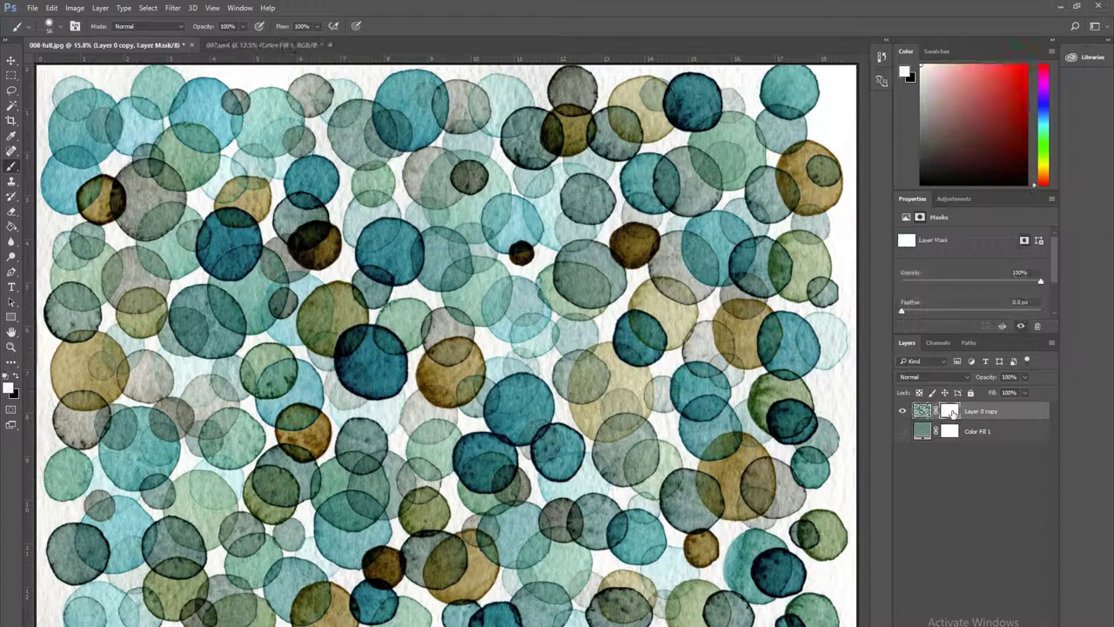
{"action": "left_click", "coordinate": [14, 376]}
{"action": "mouse_move", "coordinate": [332, 247]}
{"action": "left_mouse_down"}
{"action": "mouse_move", "coordinate": [381, 246]}
{"action": "mouse_move", "coordinate": [479, 271]}
{"action": "mouse_move", "coordinate": [431, 261]}
{"action": "mouse_move", "coordinate": [523, 187]}
{"action": "mouse_move", "coordinate": [420, 250]}
{"action": "mouse_move", "coordinate": [441, 228]}
{"action": "mouse_move", "coordinate": [438, 186]}
{"action": "mouse_move", "coordinate": [418, 289]}
{"action": "mouse_move", "coordinate": [476, 195]}
{"action": "mouse_move", "coordinate": [511, 209]}
{"action": "mouse_move", "coordinate": [453, 258]}
{"action": "mouse_move", "coordinate": [535, 270]}
{"action": "mouse_move", "coordinate": [541, 292]}
{"action": "left_mouse_up"}
{"action": "key", "text": "x"}
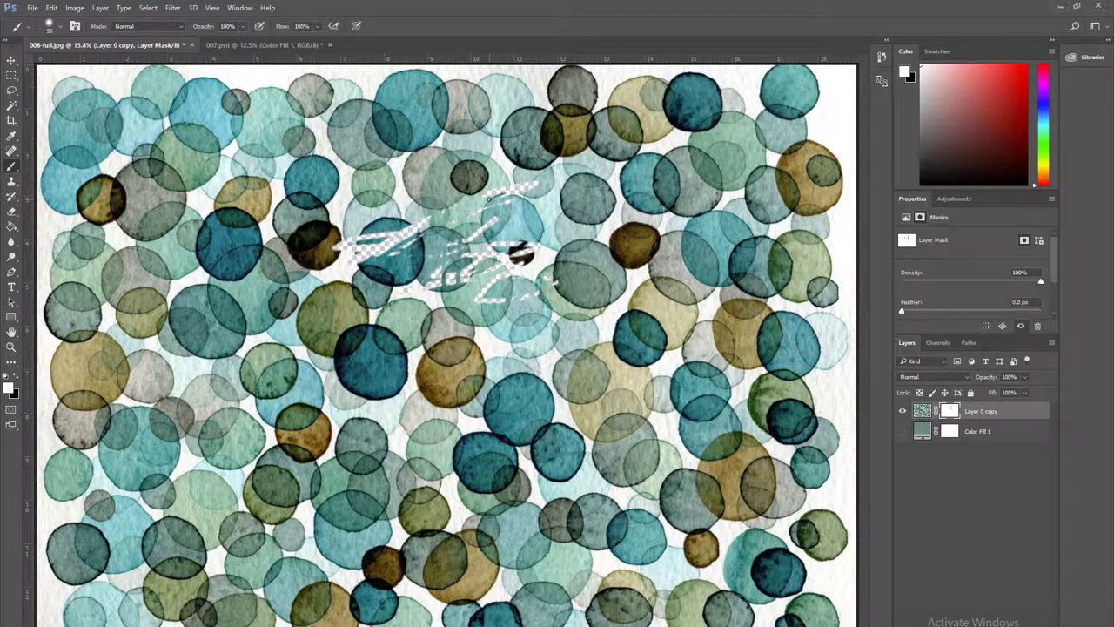
Step: Paint more black scribbles on the layer mask across the centre, right side and lower half of the image
{"action": "key", "text": "x"}
{"action": "mouse_move", "coordinate": [470, 141]}
{"action": "left_mouse_down"}
{"action": "mouse_move", "coordinate": [503, 400]}
{"action": "mouse_move", "coordinate": [430, 288]}
{"action": "left_mouse_up"}
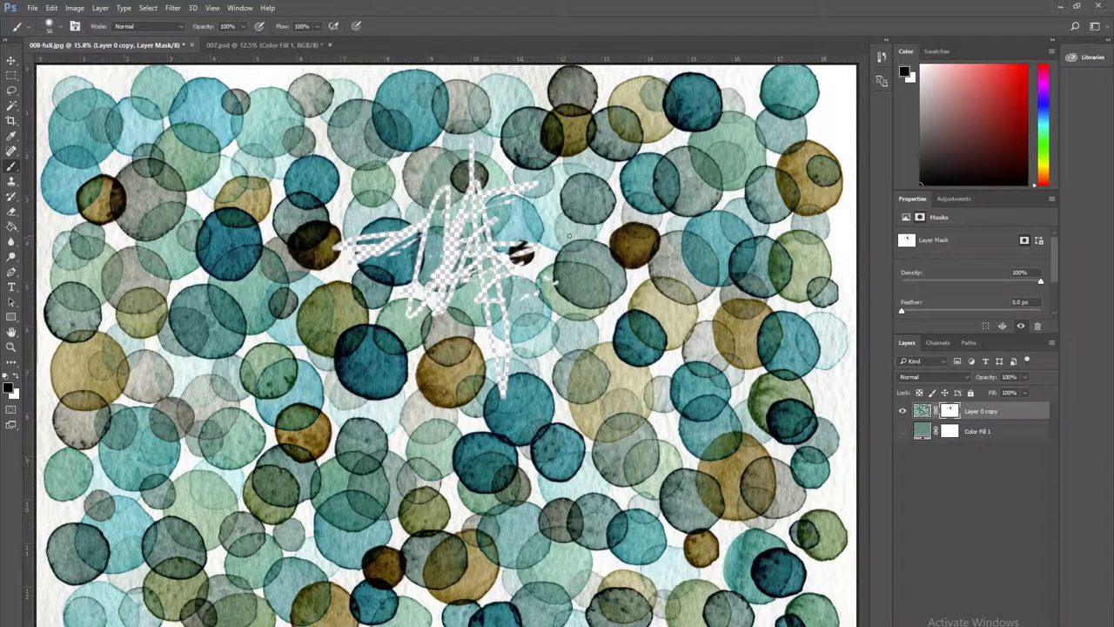
{"action": "mouse_move", "coordinate": [570, 235]}
{"action": "left_mouse_down"}
{"action": "mouse_move", "coordinate": [708, 315]}
{"action": "mouse_move", "coordinate": [808, 289]}
{"action": "left_mouse_up"}
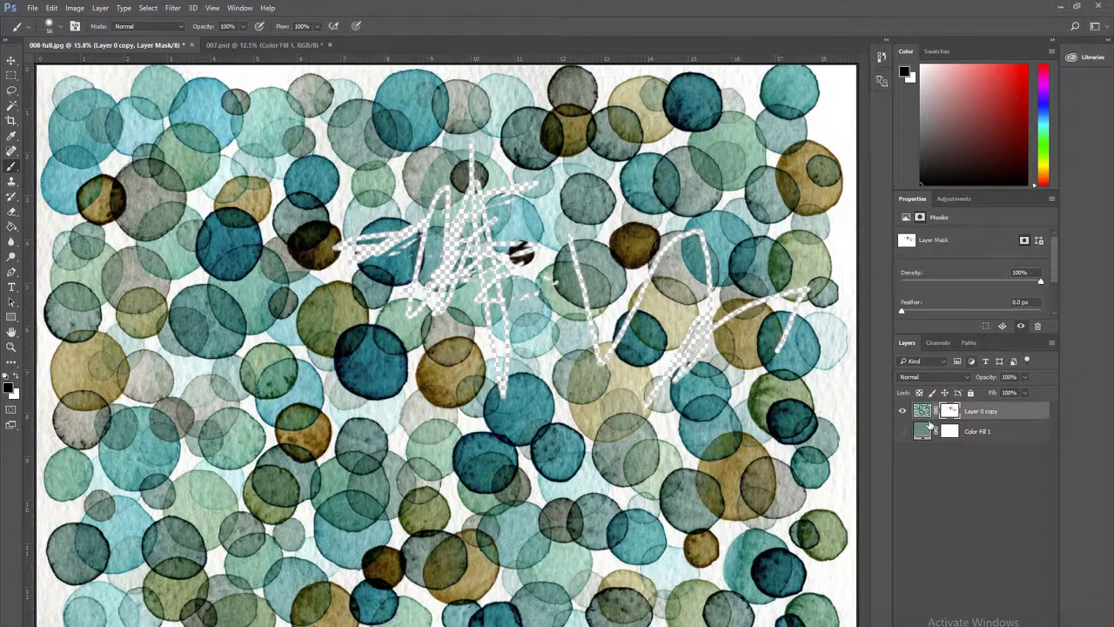
{"action": "mouse_move", "coordinate": [775, 237]}
{"action": "left_mouse_down"}
{"action": "mouse_move", "coordinate": [679, 448]}
{"action": "mouse_move", "coordinate": [596, 540]}
{"action": "left_mouse_up"}
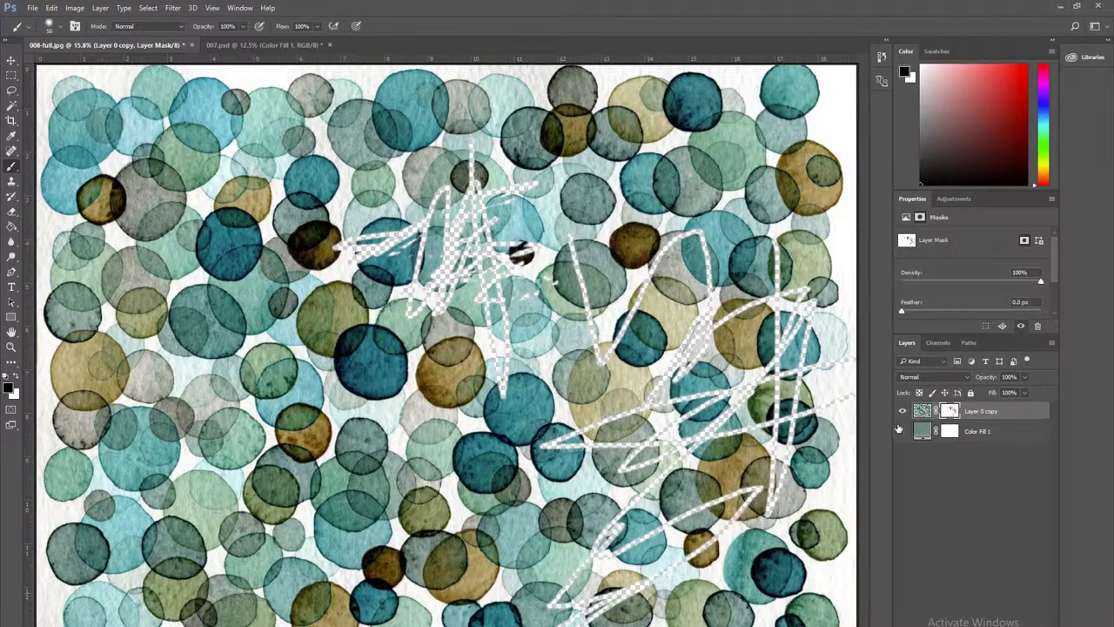
{"action": "mouse_move", "coordinate": [410, 426]}
{"action": "left_mouse_down"}
{"action": "mouse_move", "coordinate": [181, 483]}
{"action": "mouse_move", "coordinate": [376, 543]}
{"action": "mouse_move", "coordinate": [524, 477]}
{"action": "mouse_move", "coordinate": [325, 493]}
{"action": "left_mouse_up"}
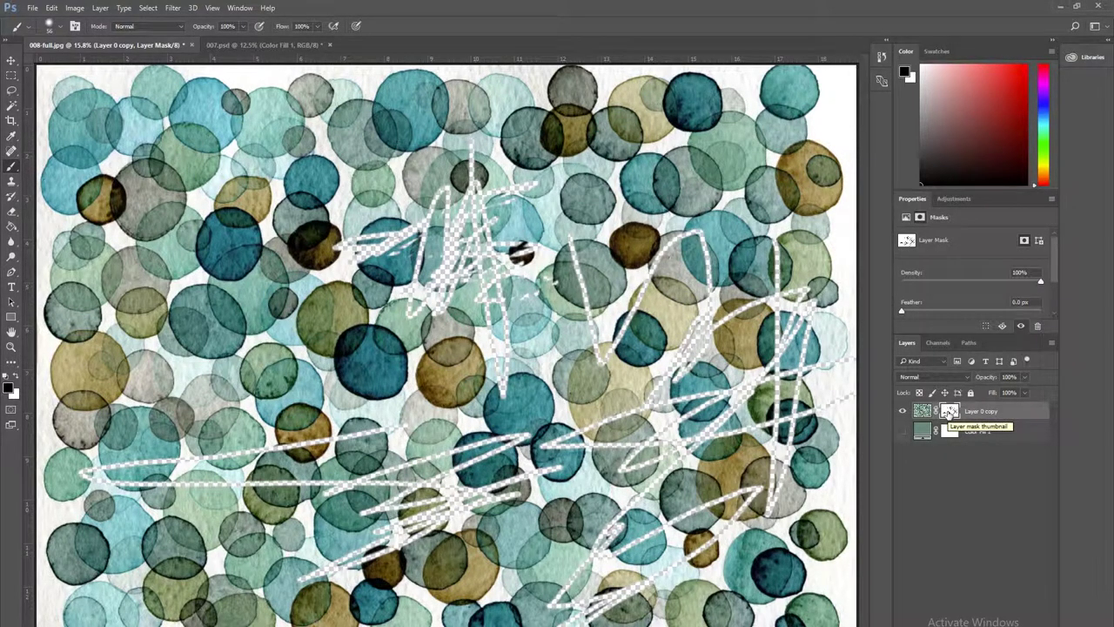
Step: Display the layer mask by itself, brush another black scribble across it, and return to the image view
{"action": "left_click", "coordinate": [949, 413], "text": "alt"}
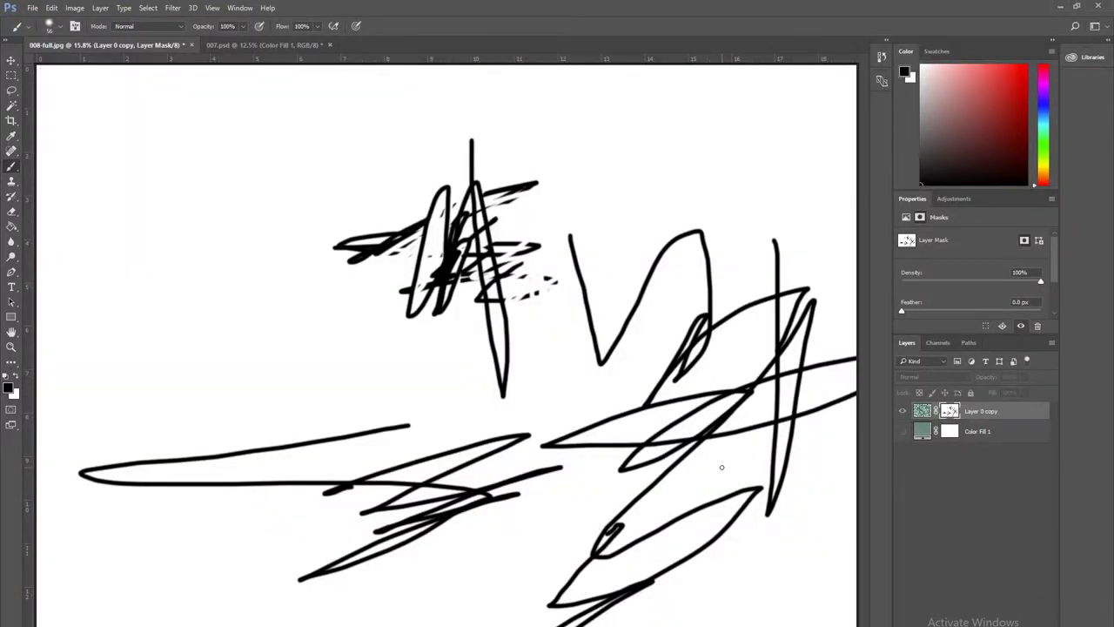
{"action": "mouse_move", "coordinate": [710, 224]}
{"action": "left_mouse_down"}
{"action": "mouse_move", "coordinate": [377, 240]}
{"action": "mouse_move", "coordinate": [291, 394]}
{"action": "mouse_move", "coordinate": [490, 412]}
{"action": "mouse_move", "coordinate": [603, 403]}
{"action": "mouse_move", "coordinate": [560, 418]}
{"action": "left_mouse_up"}
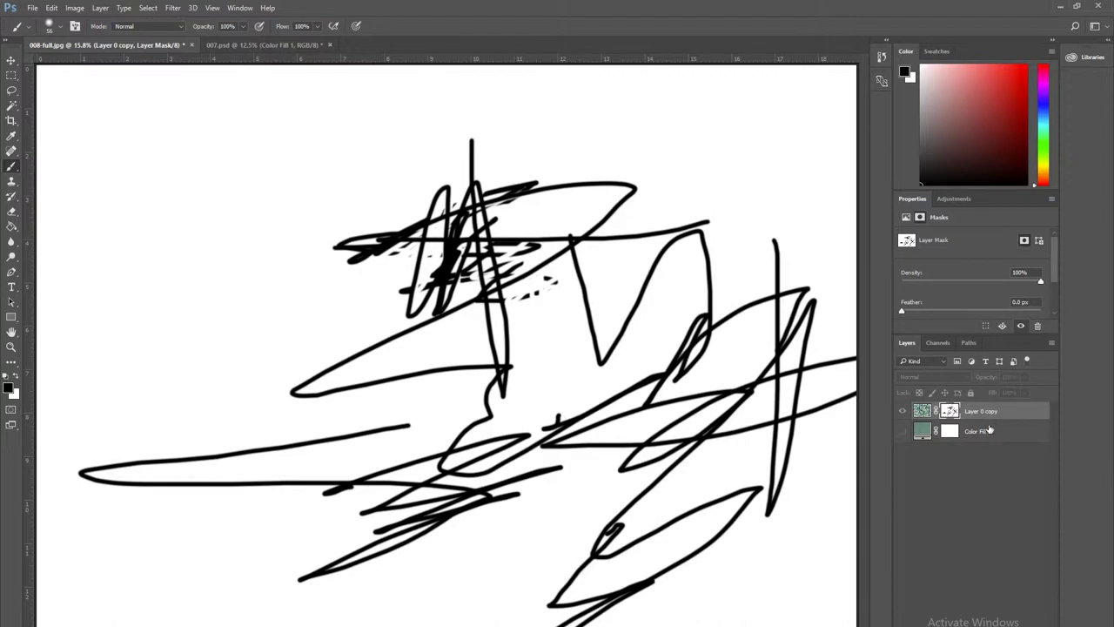
{"action": "left_click", "coordinate": [923, 413]}
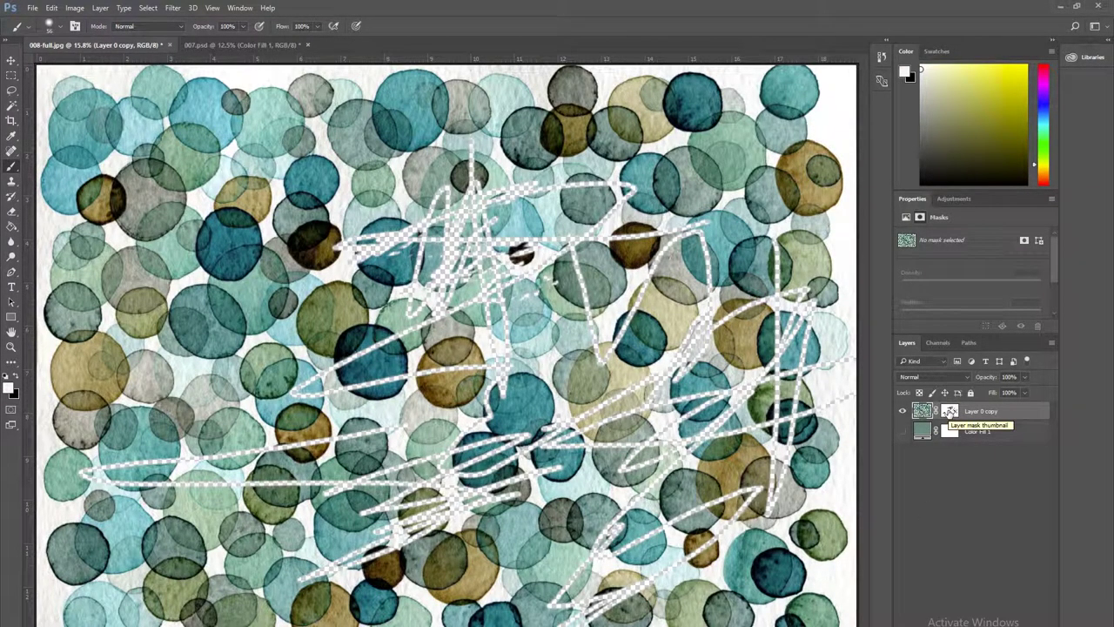
Step: Disable the Layer 0 copy mask temporarily and enable it again
{"action": "left_click", "coordinate": [948, 414]}
{"action": "right_click", "coordinate": [949, 413]}
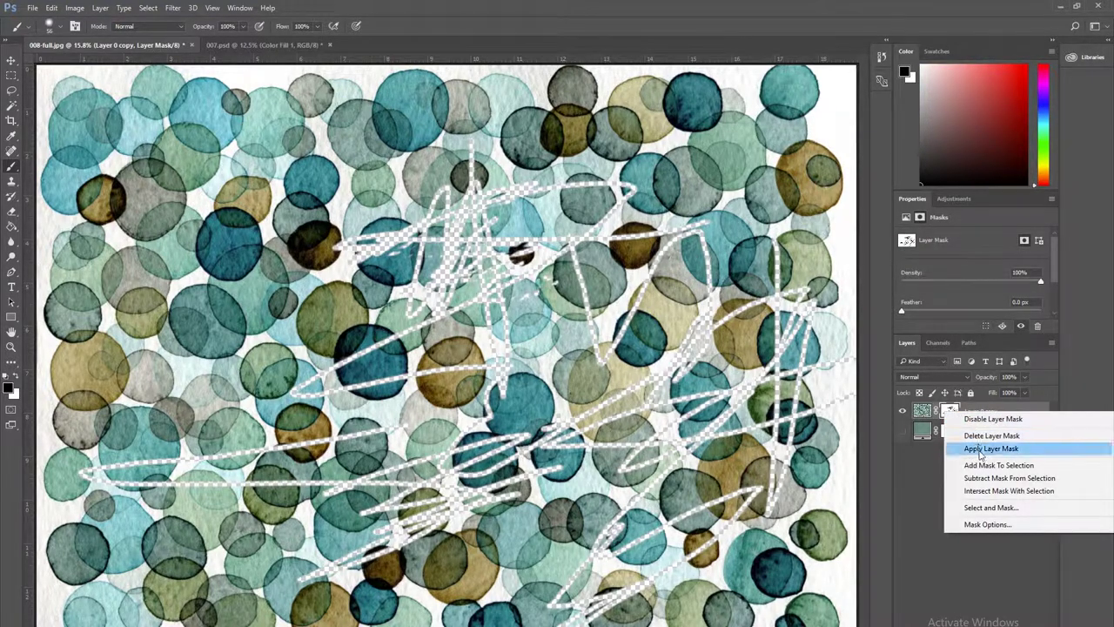
{"action": "left_click", "coordinate": [992, 419]}
{"action": "left_click", "coordinate": [949, 413]}
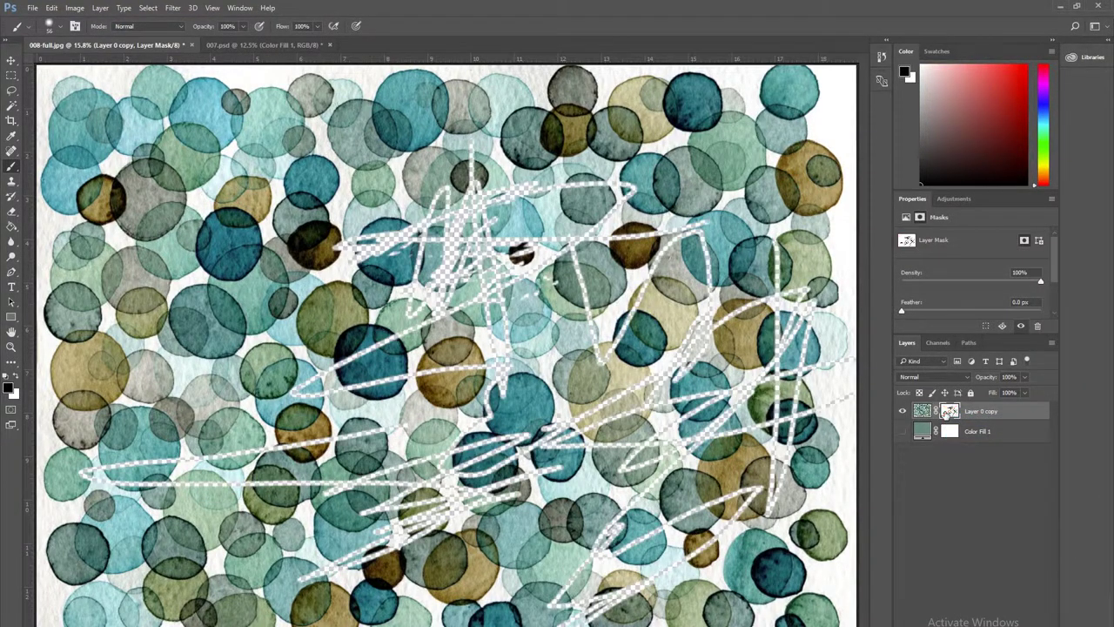
Step: Delete the layer mask from Layer 0 copy, and undo back to the unpainted white mask
{"action": "right_click", "coordinate": [949, 414]}
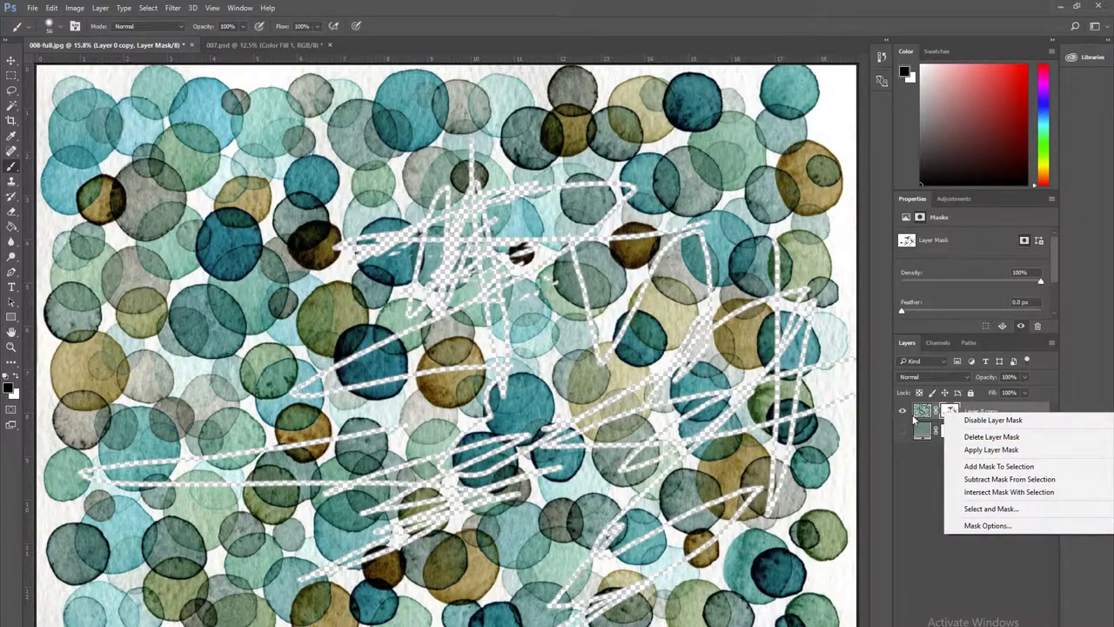
{"action": "left_click", "coordinate": [990, 436]}
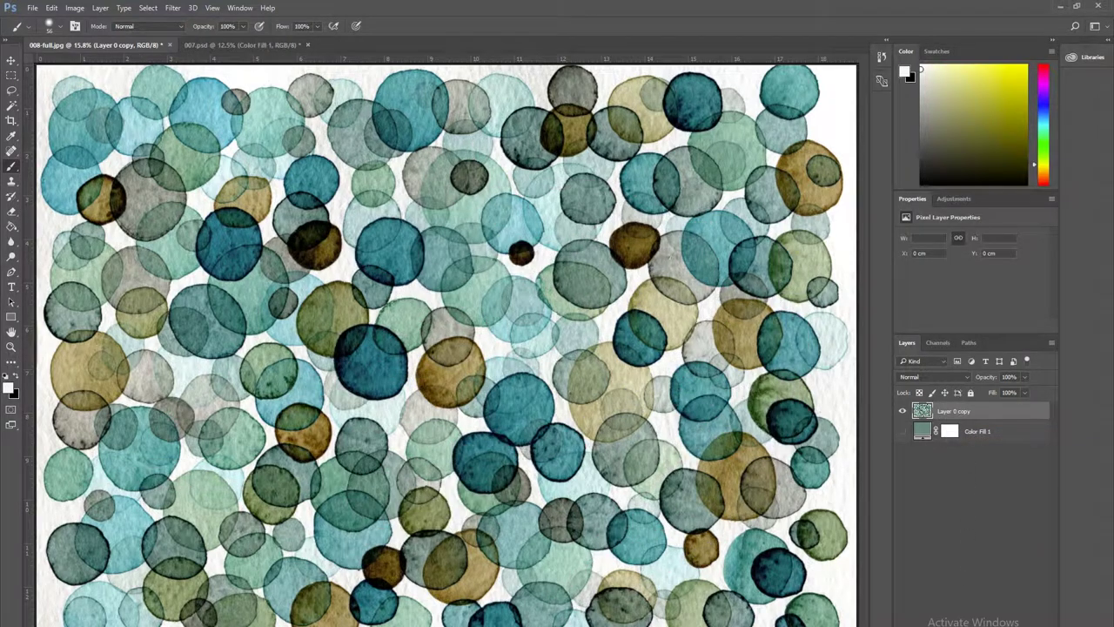
{"action": "key", "text": "ctrl+z"}
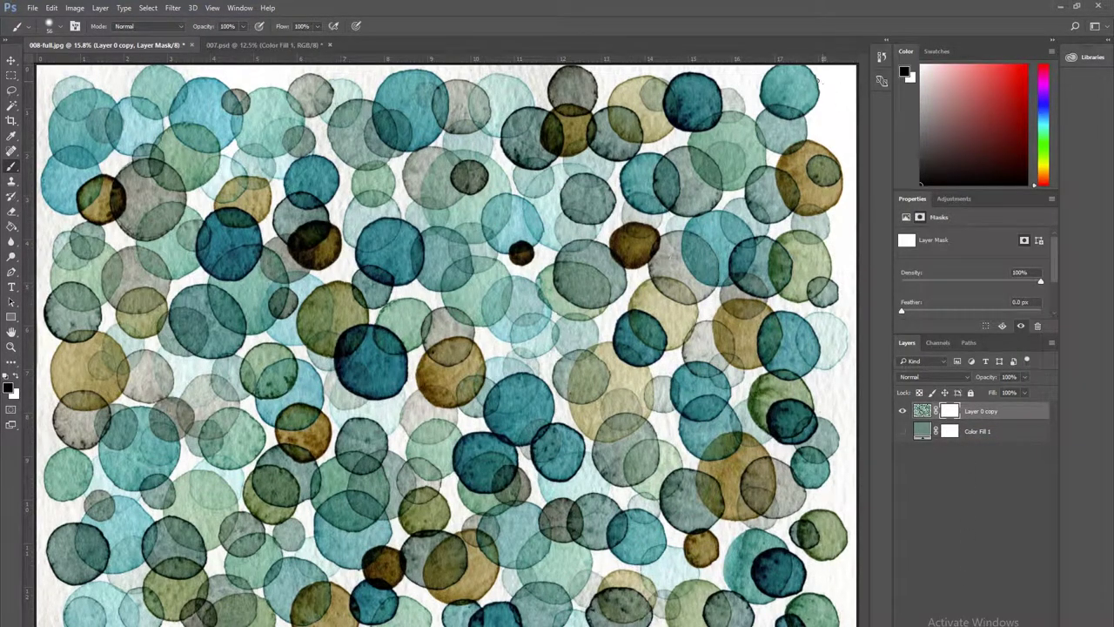
Step: Select the white paper along the top edge with the Magic Wand and hide it by filling that mask area with black
{"action": "key", "text": "x"}
{"action": "key", "text": "w"}
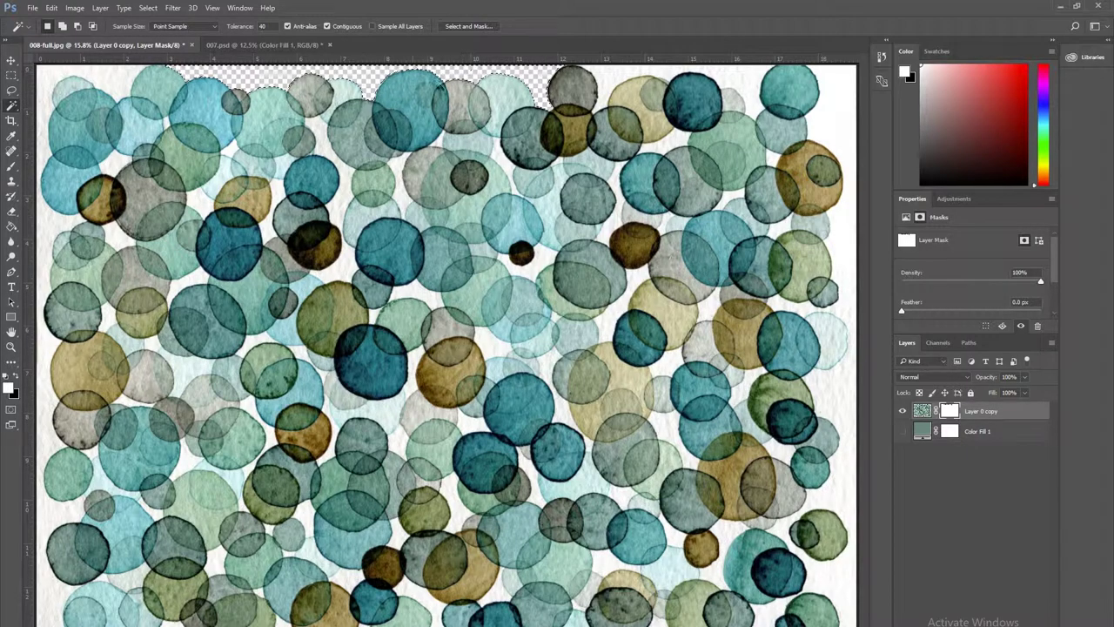
{"action": "left_click", "coordinate": [15, 376]}
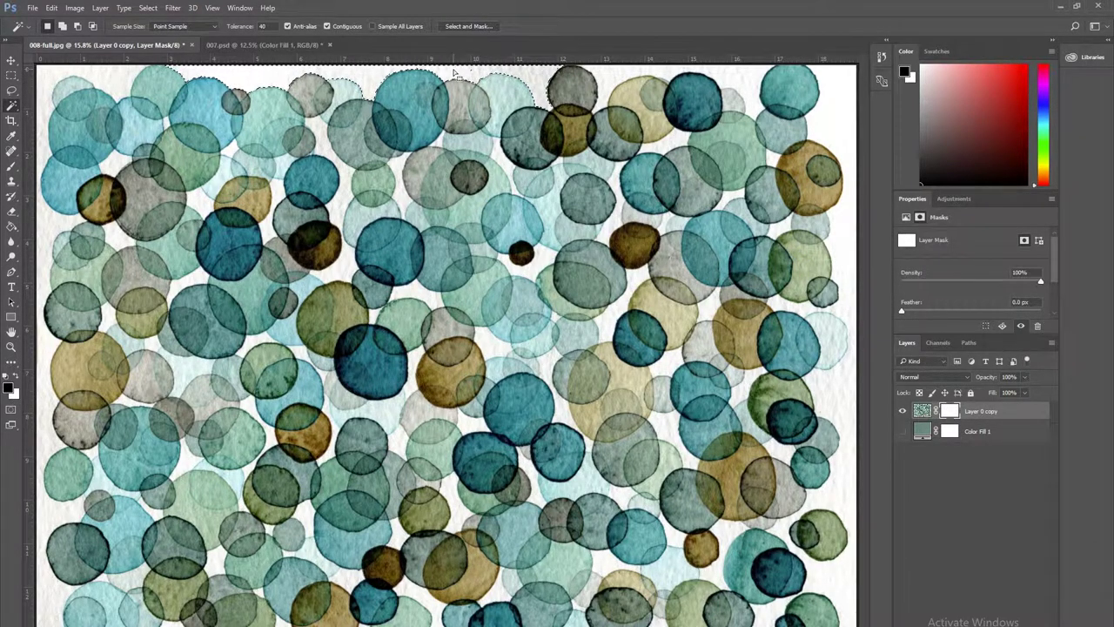
{"action": "left_click", "coordinate": [17, 380]}
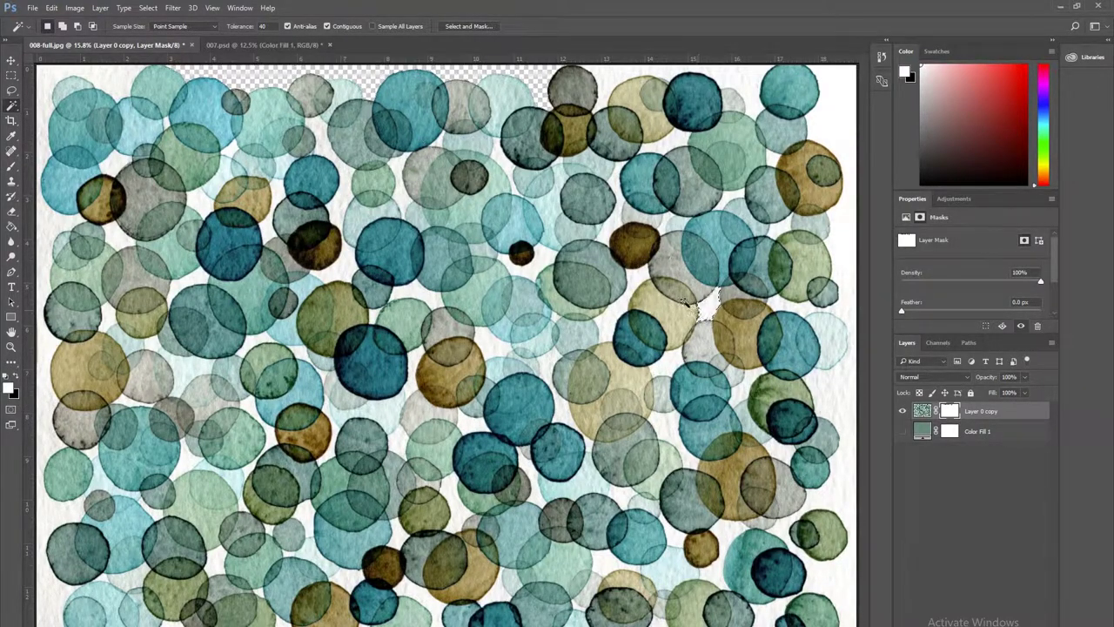
Step: Hide the white gaps around the yellow circle and the small dark brown circle on the mask using Magic Wand selections
{"action": "left_click", "coordinate": [706, 315]}
{"action": "key", "text": "Delete"}
{"action": "left_click", "coordinate": [634, 281]}
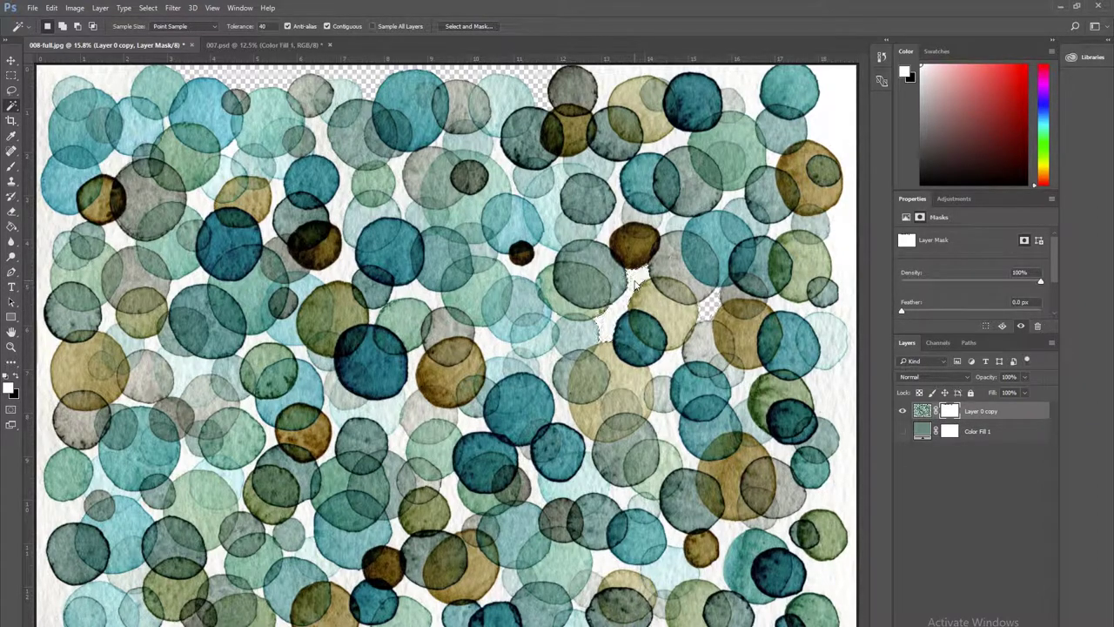
{"action": "key", "text": "Delete"}
{"action": "left_click", "coordinate": [539, 267]}
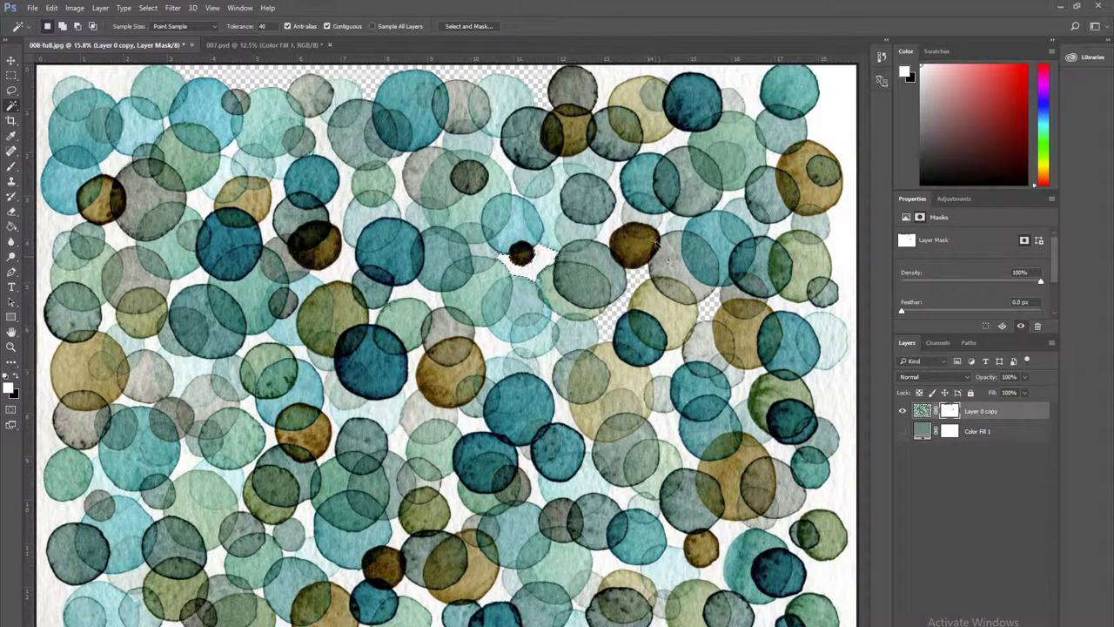
Step: Select the narrow white gap above the dark brown circle, set the Magic Wand tolerance to 50, and clear the selection
{"action": "left_click", "coordinate": [617, 196]}
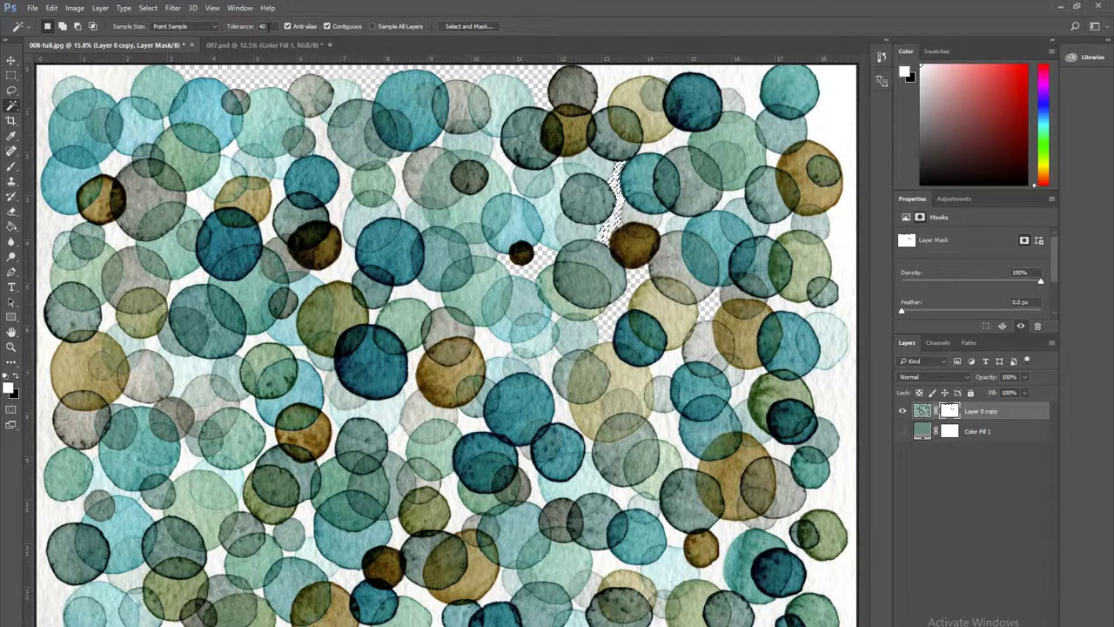
{"action": "left_click", "coordinate": [263, 26]}
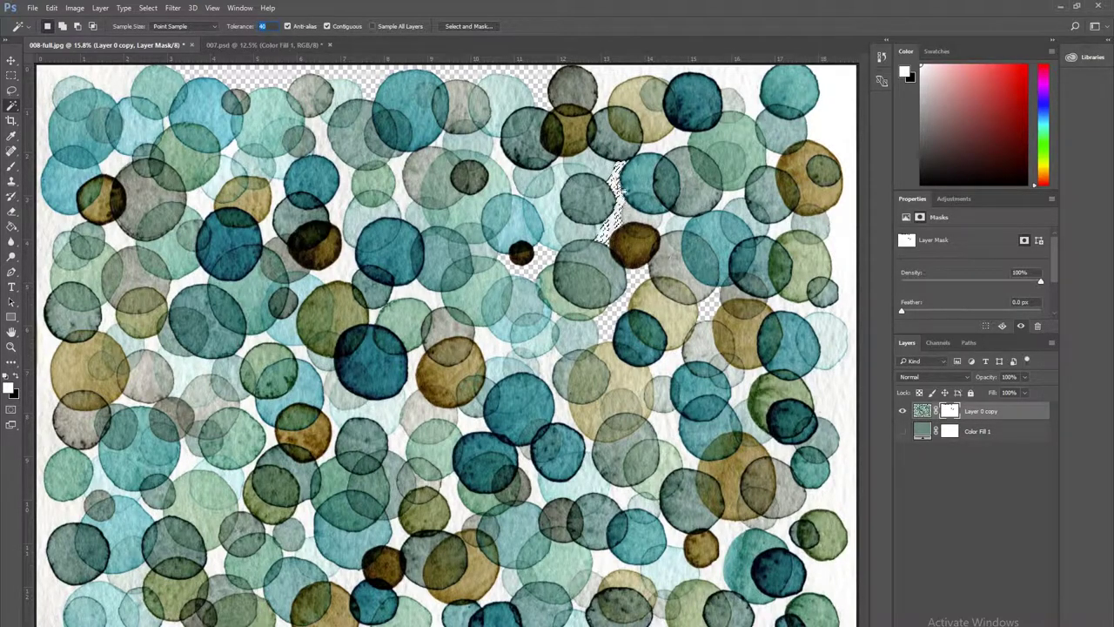
{"action": "type", "text": "40"}
{"action": "type", "text": "50"}
{"action": "key", "text": "Return"}
{"action": "key", "text": "ctrl+d"}
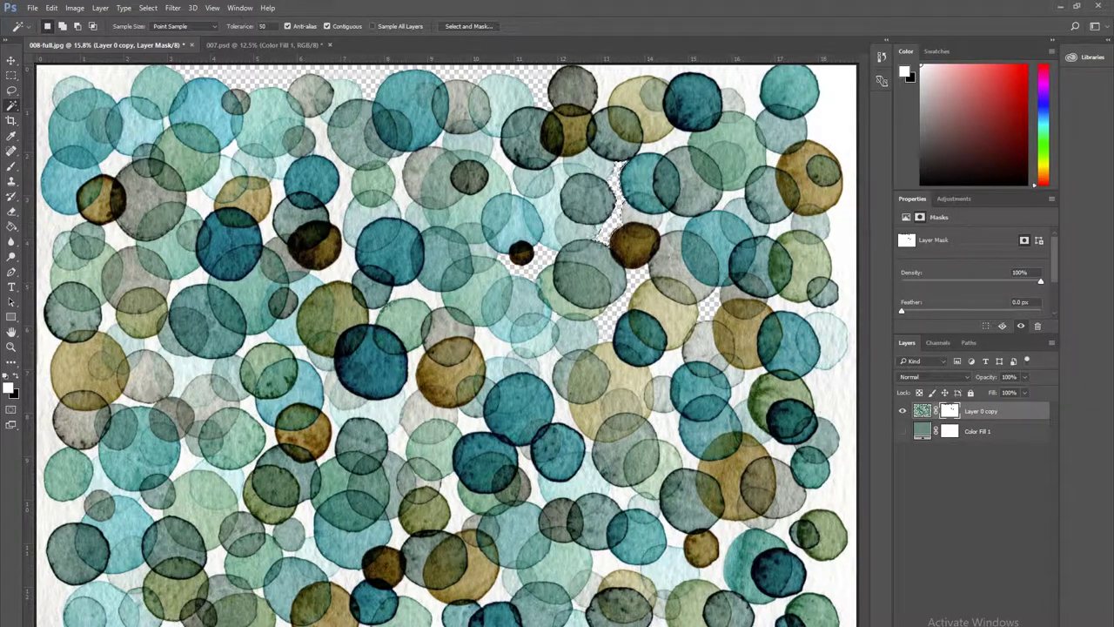
Step: Hide the white gaps above and below the upper teal and grey circles, plus the remaining paper between the top-edge circles
{"action": "left_click", "coordinate": [663, 217]}
{"action": "left_click", "coordinate": [671, 146]}
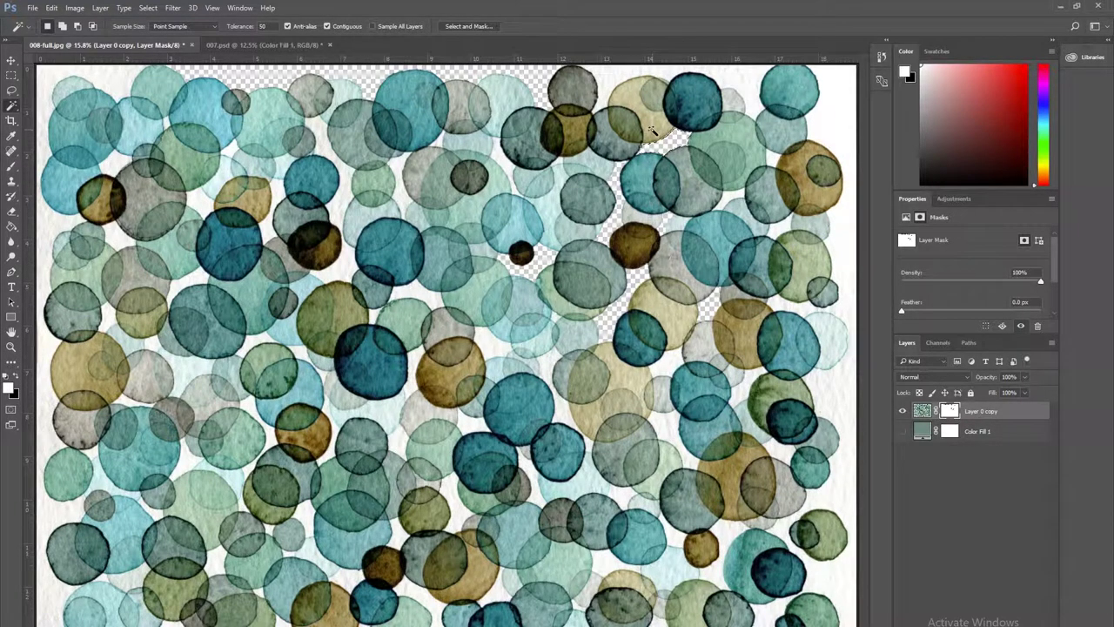
{"action": "left_click", "coordinate": [816, 132]}
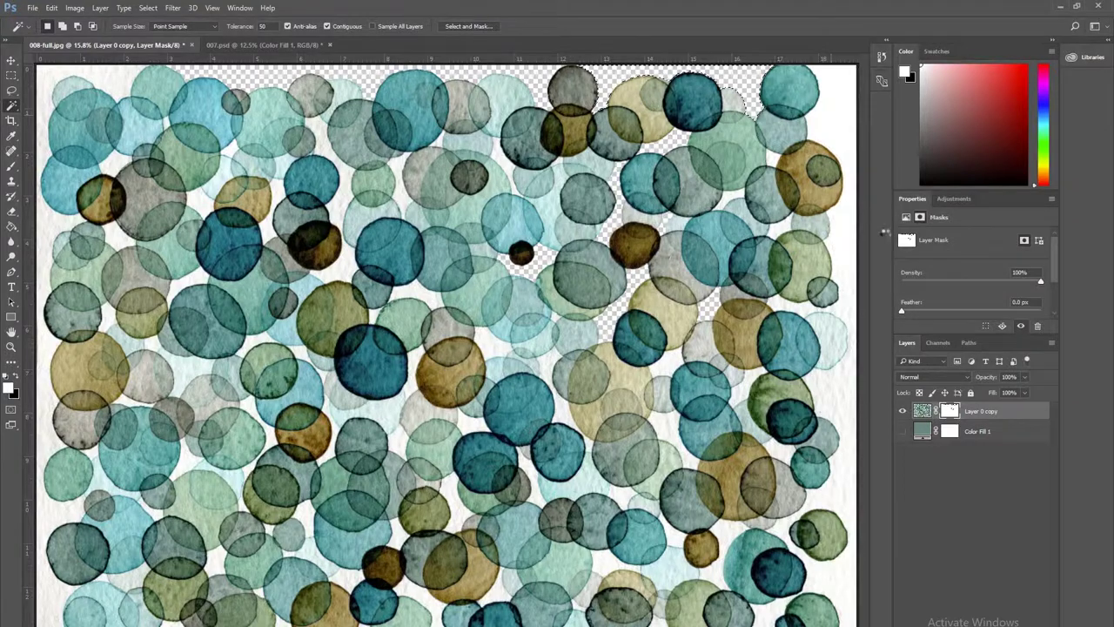
Step: Try selecting the outer white paper with the Magic Wand at tolerances of 50, 60 and 65
{"action": "left_click", "coordinate": [846, 250]}
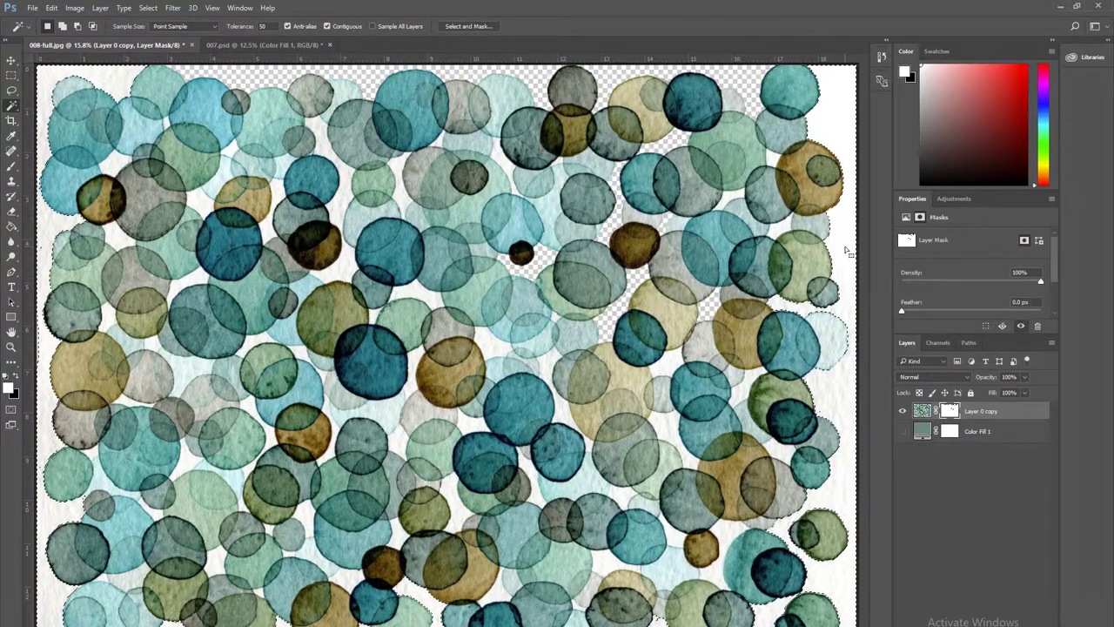
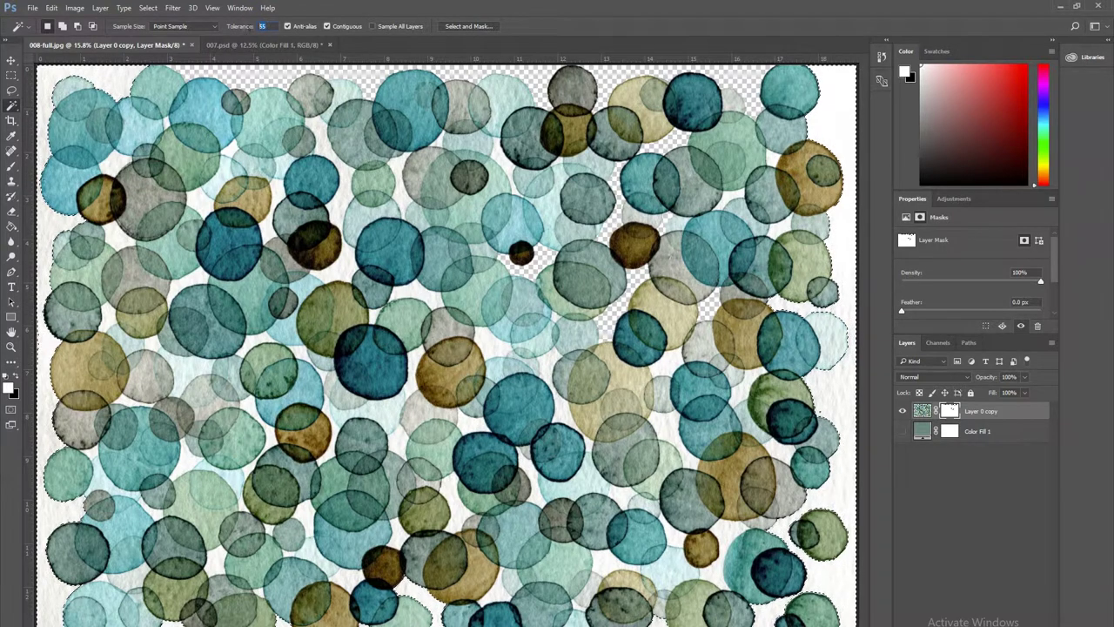
{"action": "type", "text": "60"}
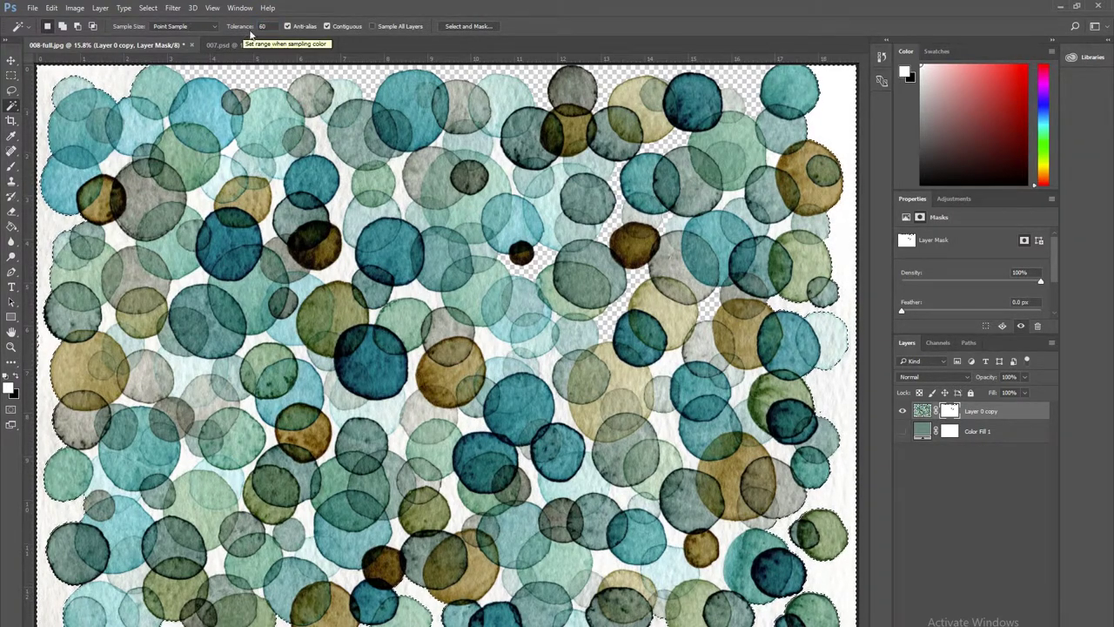
{"action": "left_click", "coordinate": [837, 414]}
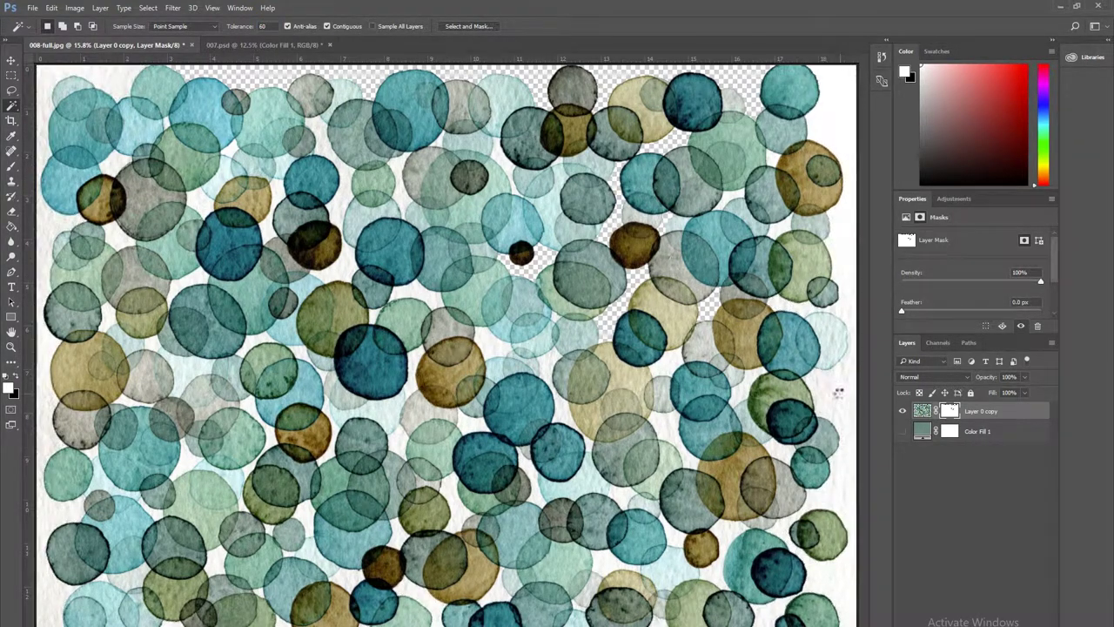
{"action": "left_click", "coordinate": [841, 374]}
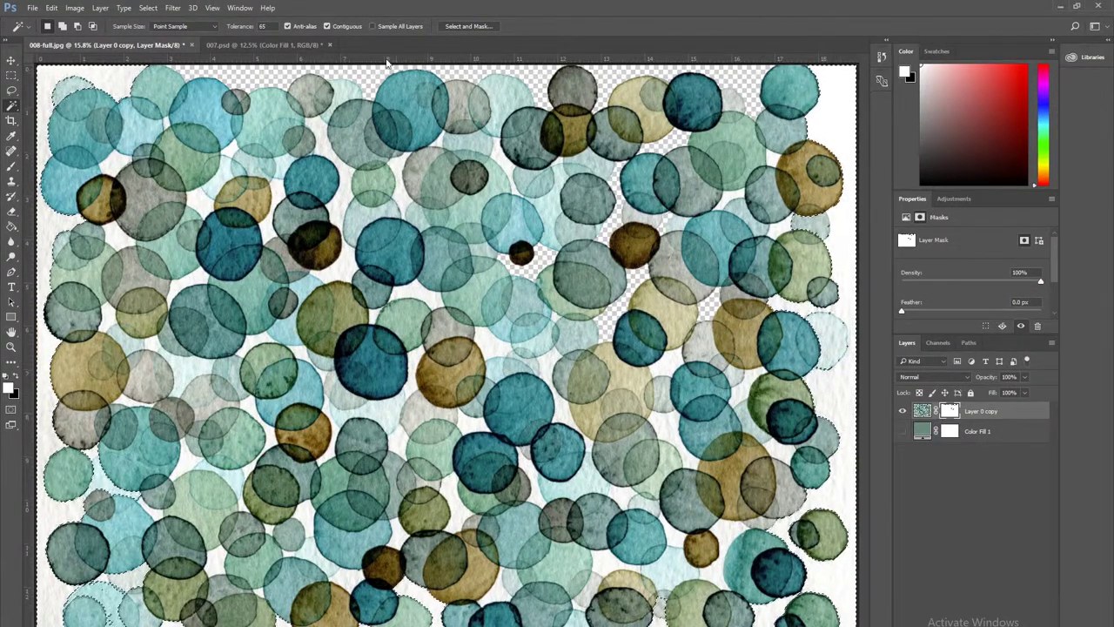
Step: Set the Magic Wand tolerance to 60 and select the white paper surrounding the outer circles
{"action": "type", "text": "60"}
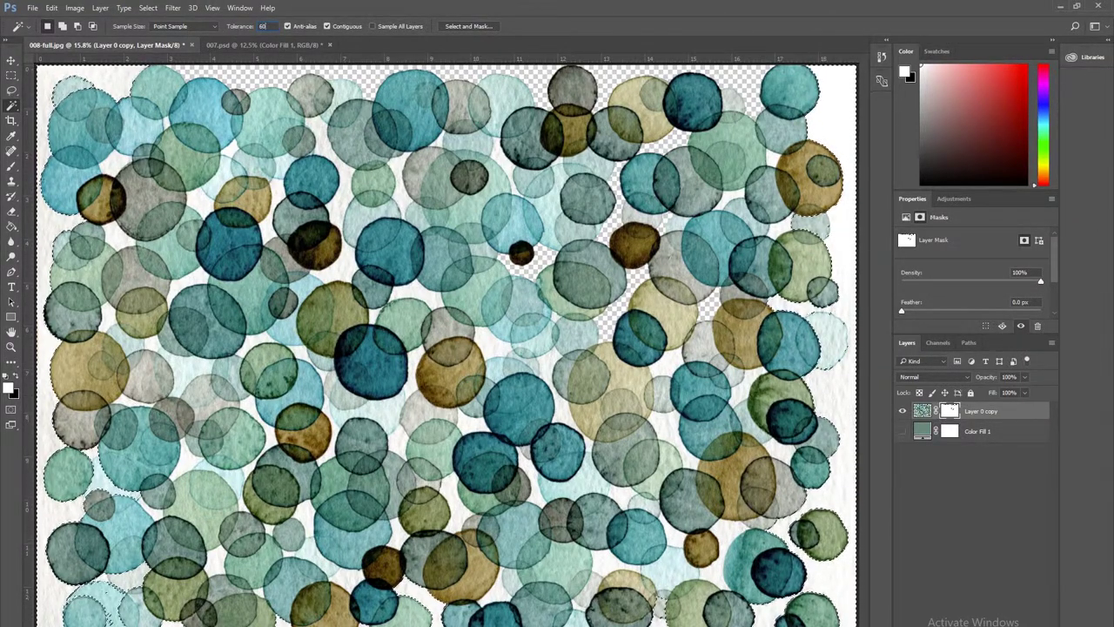
{"action": "left_click", "coordinate": [852, 397]}
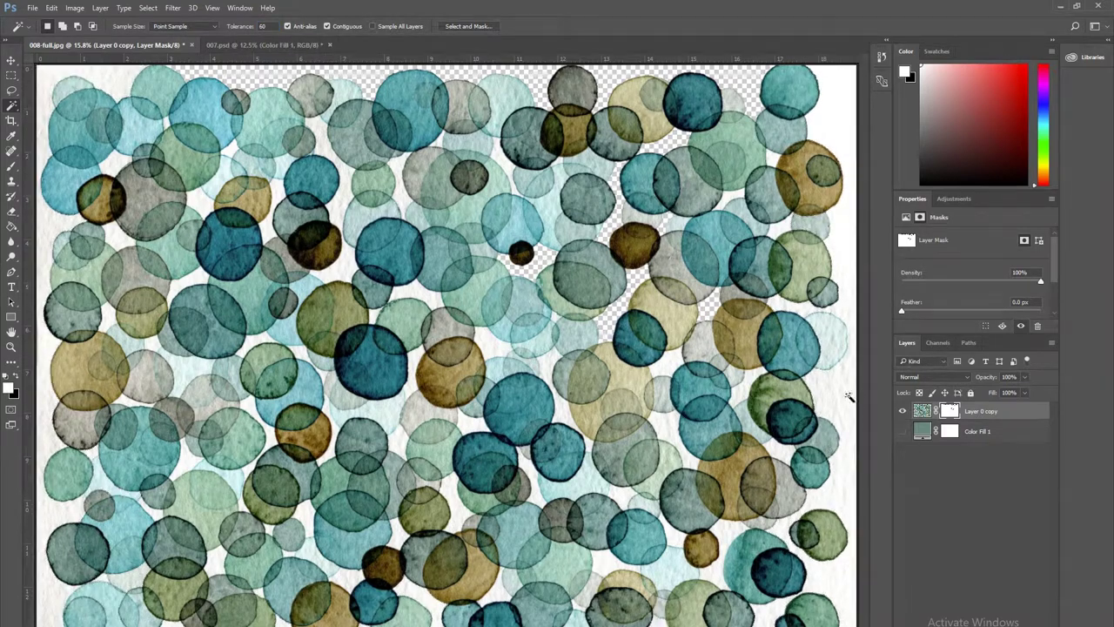
{"action": "left_click", "coordinate": [831, 261]}
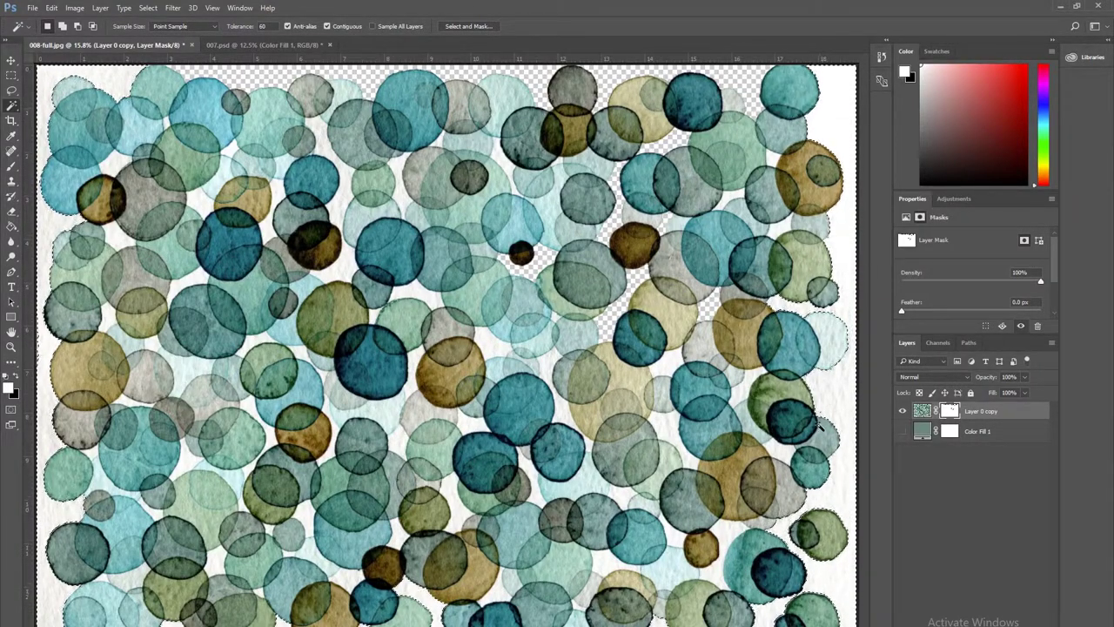
Step: Switch to the Lasso tool and smooth the outer paper selection with a sample radius of 2 pixels
{"action": "left_click", "coordinate": [10, 91]}
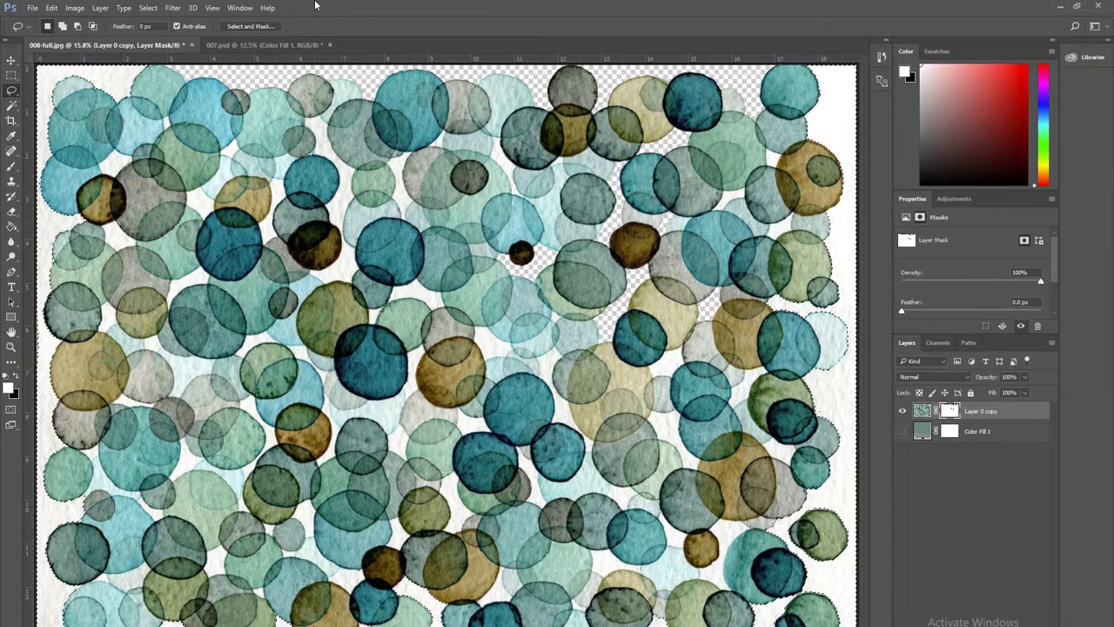
{"action": "left_click", "coordinate": [146, 8]}
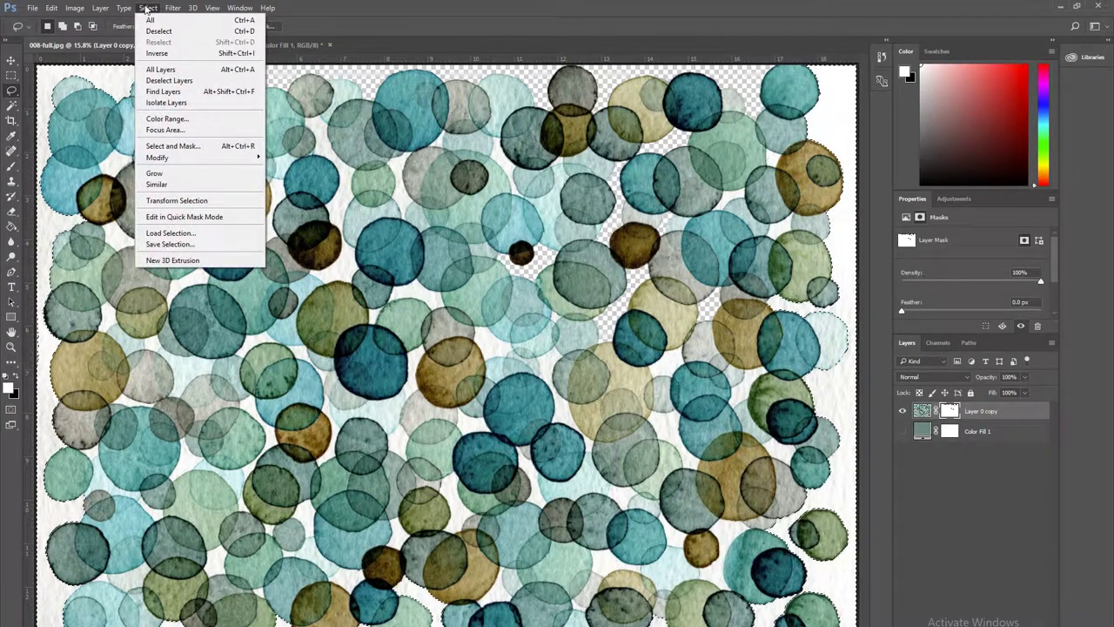
{"action": "mouse_move", "coordinate": [182, 160]}
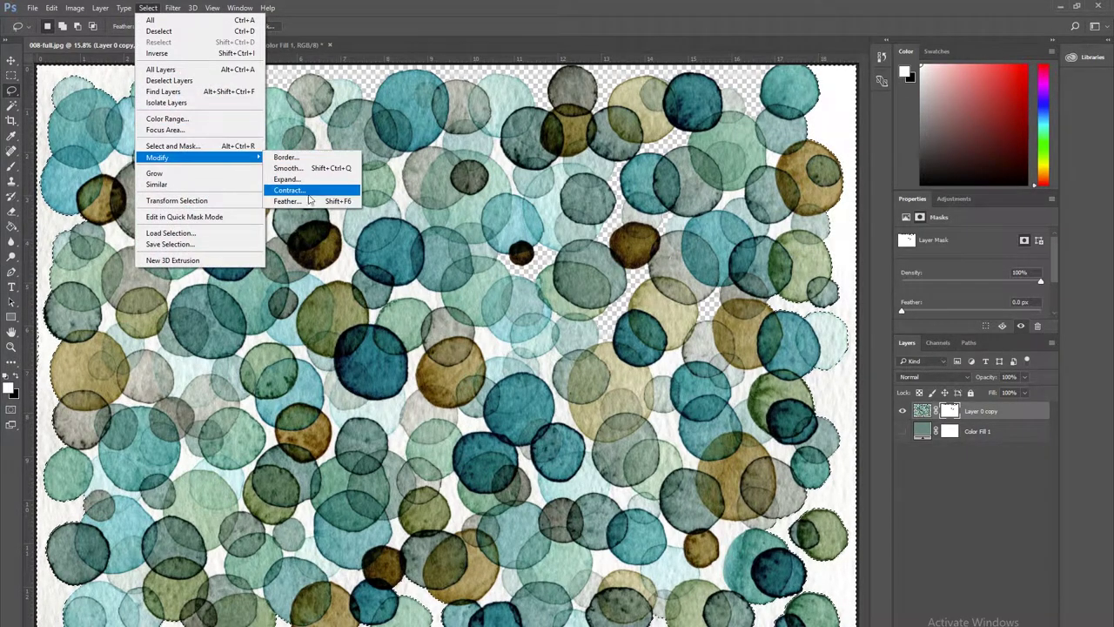
{"action": "left_click", "coordinate": [290, 168]}
{"action": "type", "text": "2"}
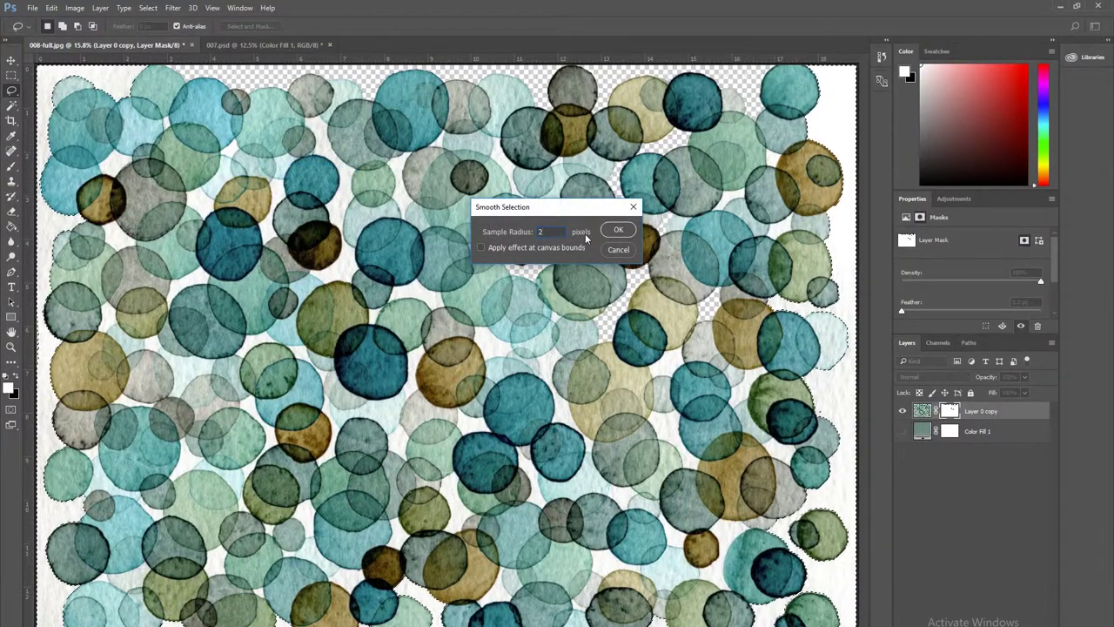
{"action": "left_click", "coordinate": [619, 231]}
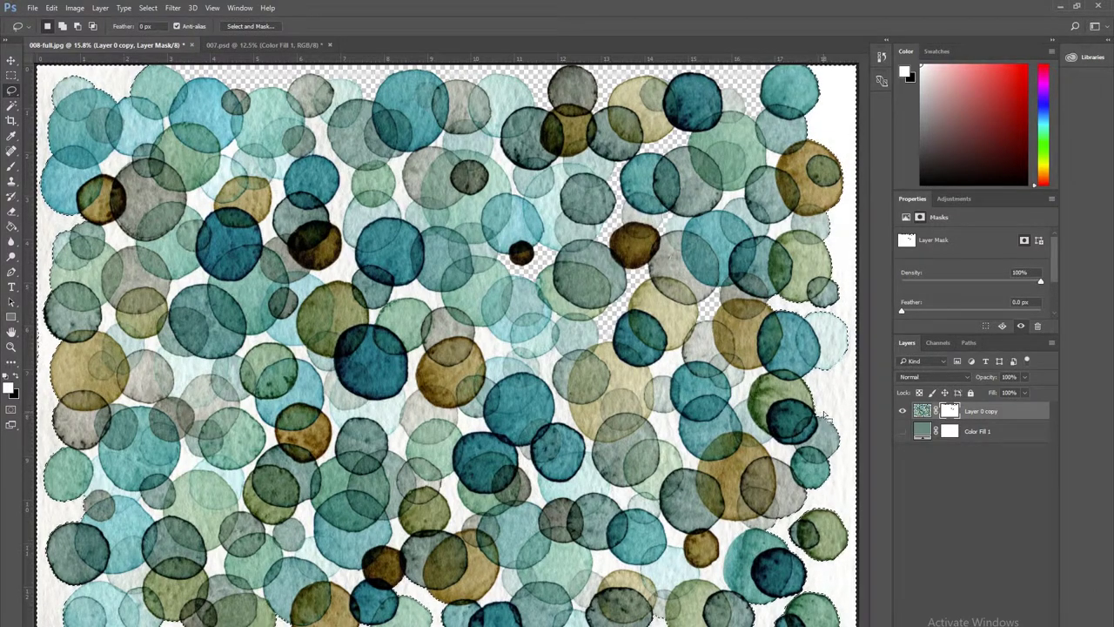
Step: Smooth the selection again with a 5-pixel sample radius and hide the outer paper by filling the mask area with black
{"action": "left_click", "coordinate": [148, 8]}
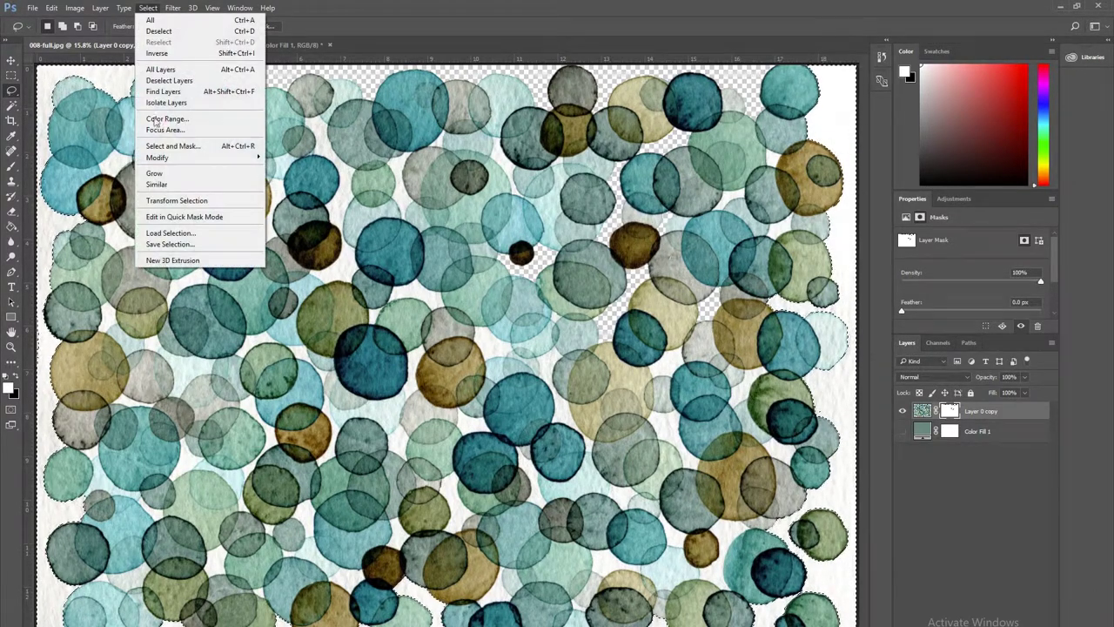
{"action": "mouse_move", "coordinate": [162, 157]}
{"action": "left_click", "coordinate": [333, 172]}
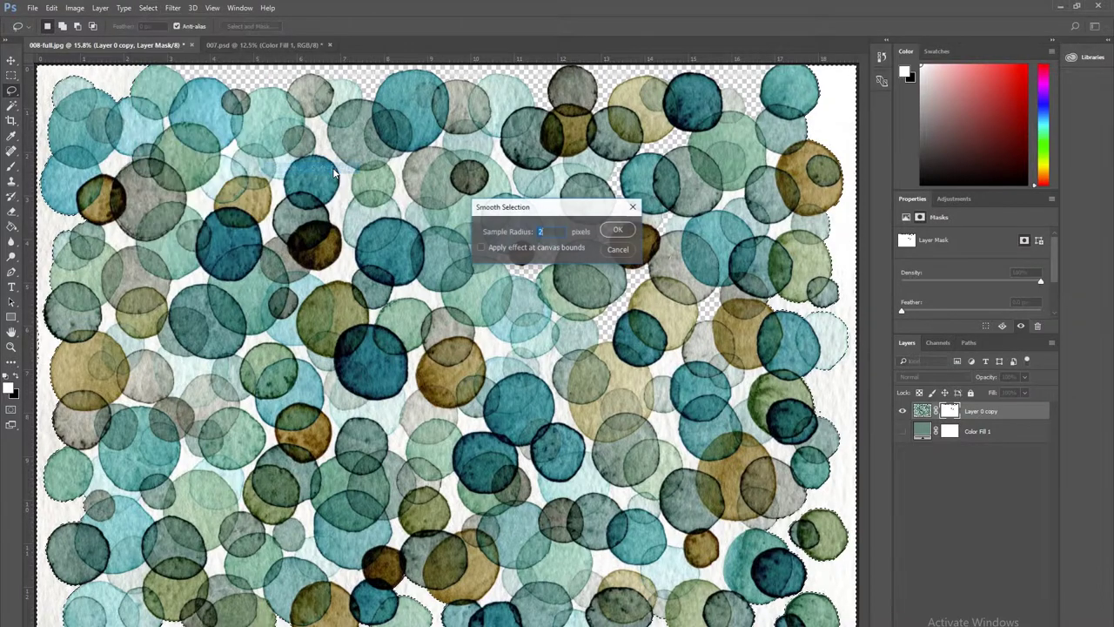
{"action": "type", "text": "5"}
{"action": "key", "text": "Return"}
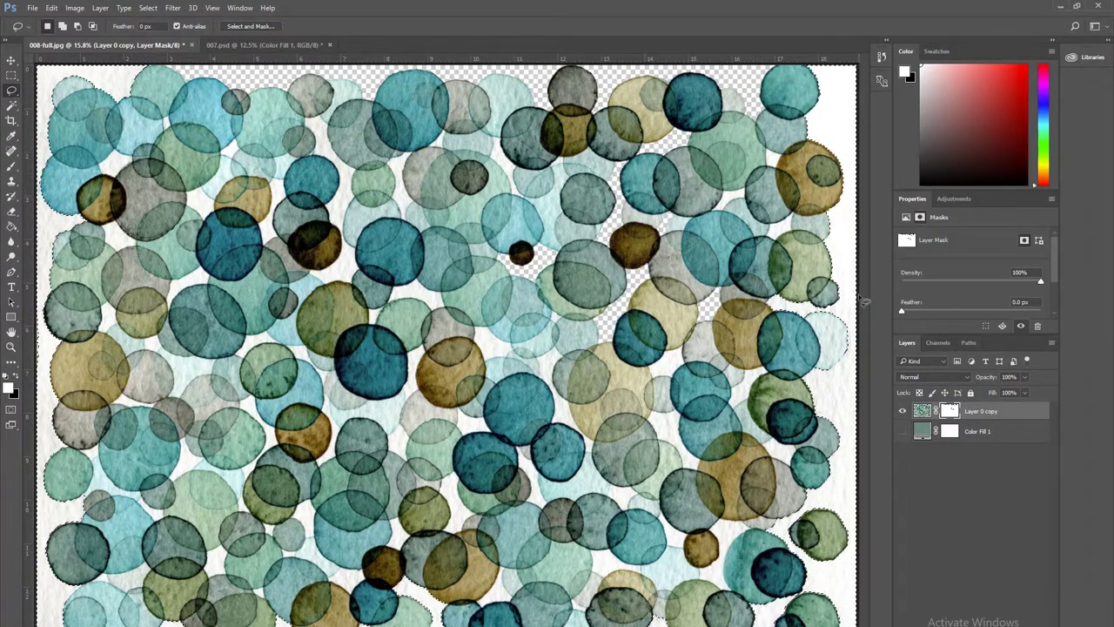
{"action": "key", "text": "Delete"}
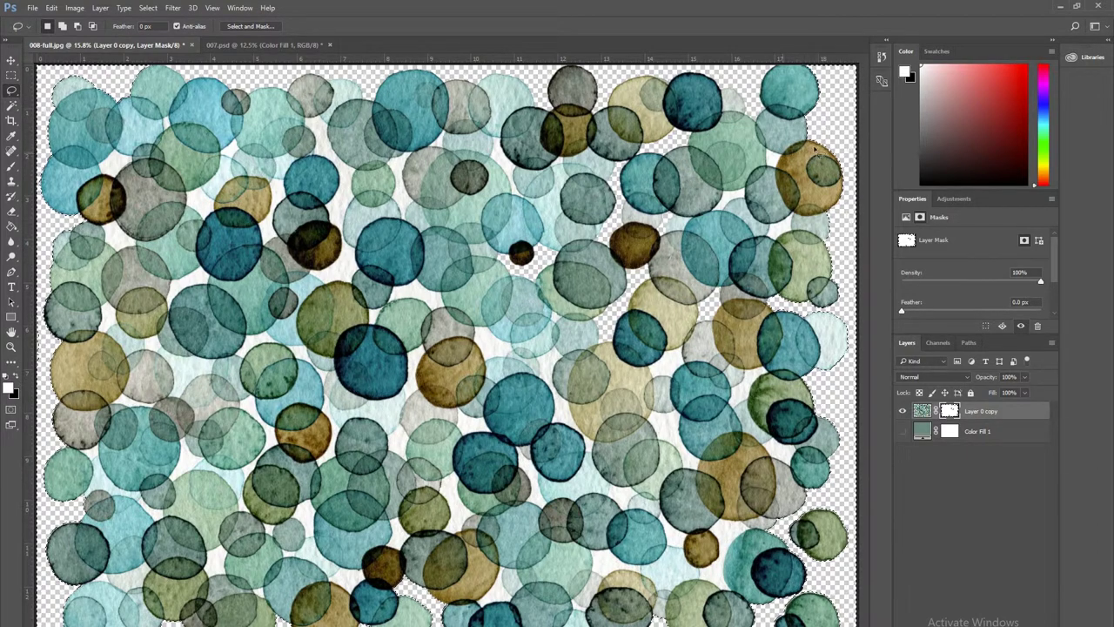
Step: Show the Color Fill 1 layer, clear the selection, and change the fill colour to a salmon pink
{"action": "left_click", "coordinate": [903, 432]}
{"action": "key", "text": "ctrl+d"}
{"action": "double_click", "coordinate": [923, 431]}
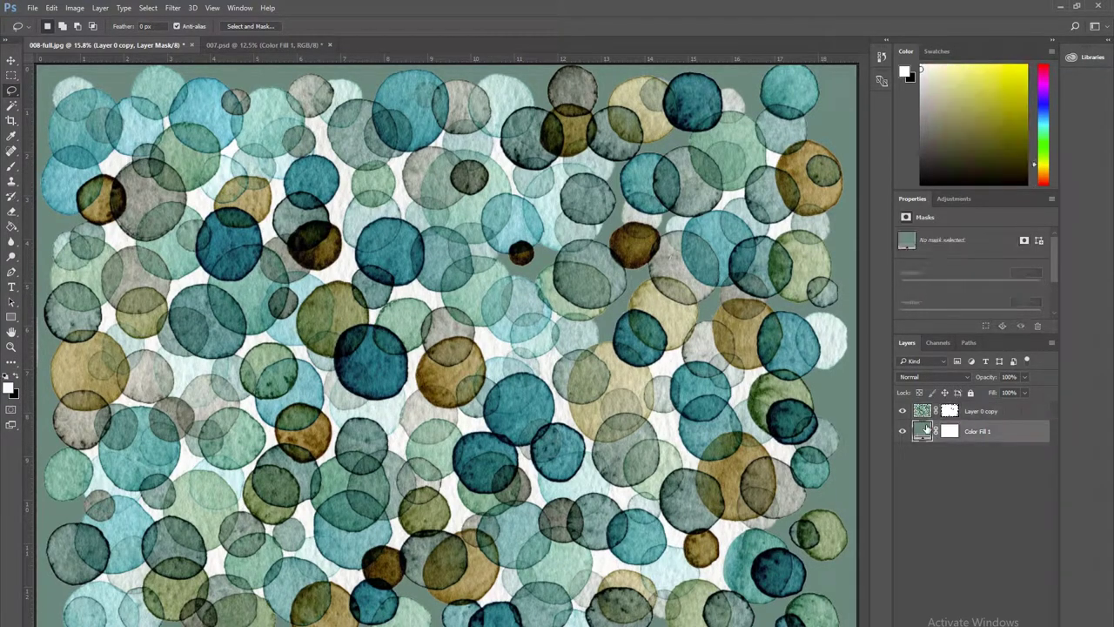
{"action": "left_click", "coordinate": [818, 182]}
{"action": "left_click", "coordinate": [724, 195]}
{"action": "left_click", "coordinate": [921, 171]}
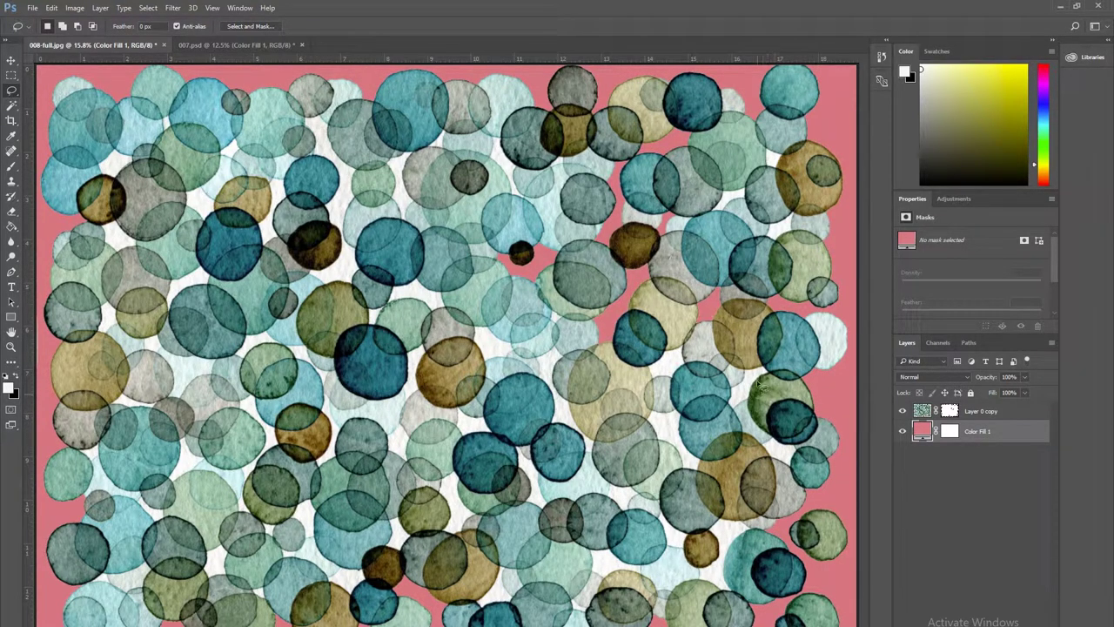
Step: Target the Layer 0 copy mask and use the Magic Wand to remove the white gaps beside the right-hand green circle
{"action": "left_click", "coordinate": [13, 106]}
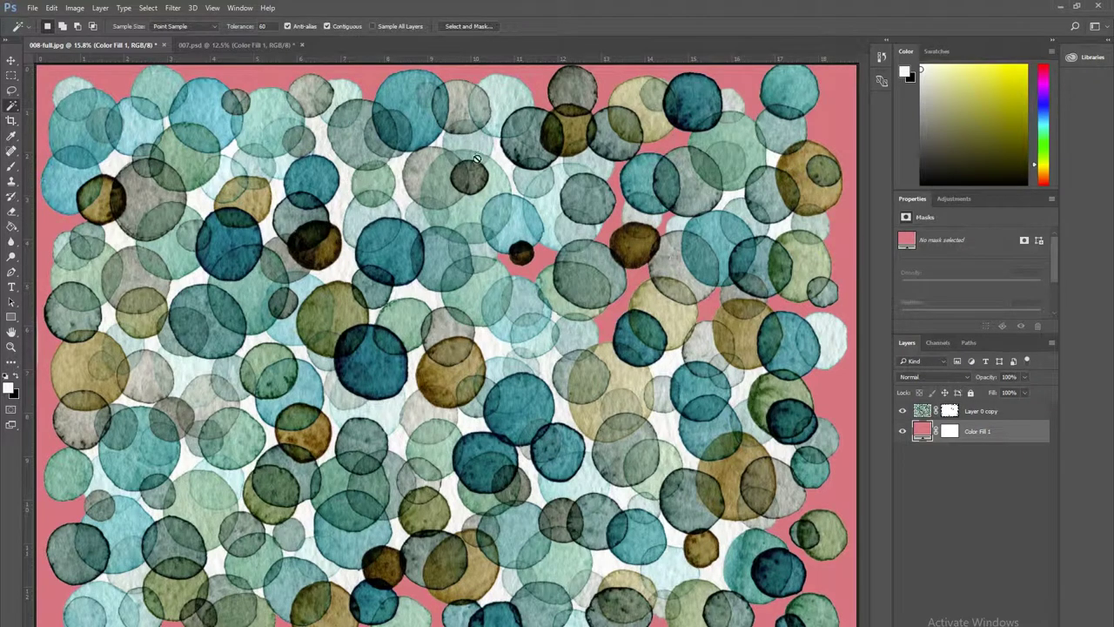
{"action": "left_click", "coordinate": [949, 410]}
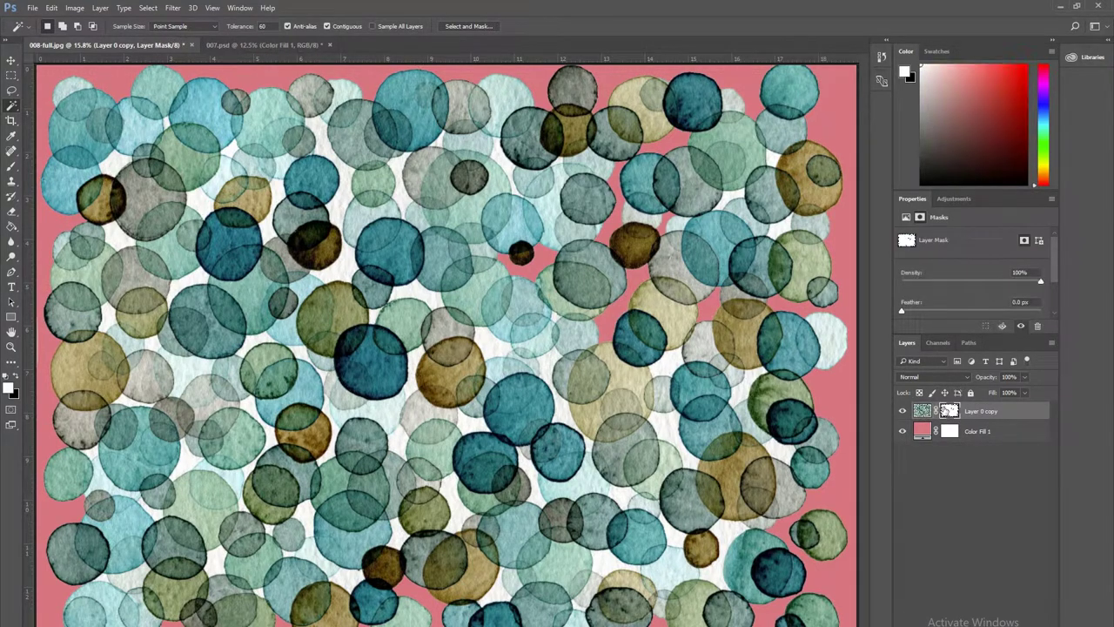
{"action": "left_click", "coordinate": [745, 393]}
{"action": "left_click", "coordinate": [779, 450]}
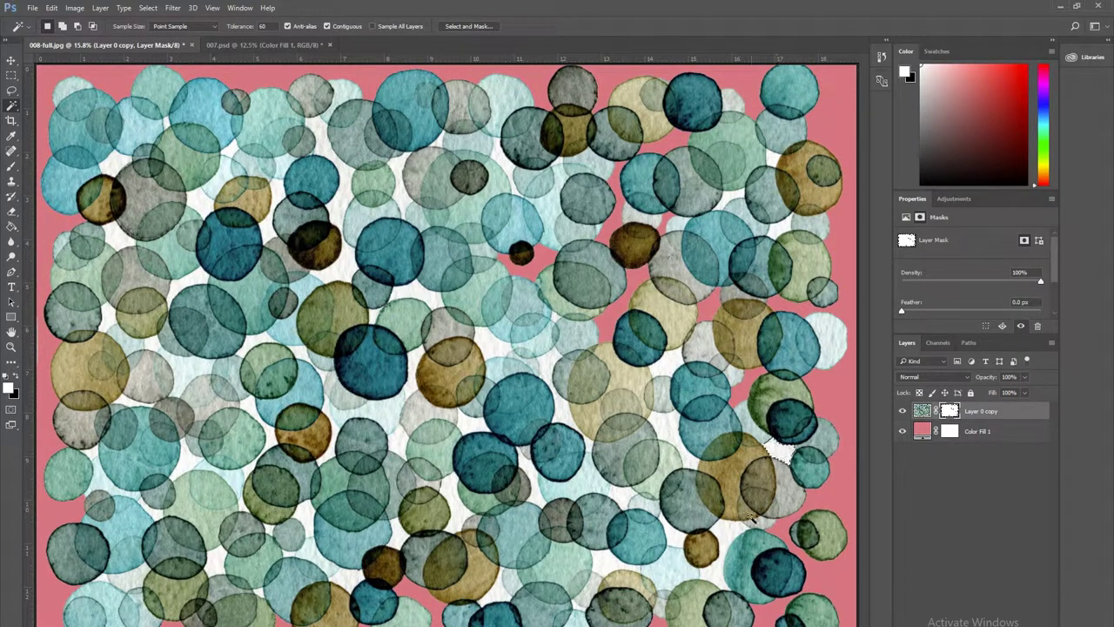
Step: Hide the white gaps around the central yellow, teal and light blue circles on the mask, one Magic Wand selection at a time
{"action": "left_click", "coordinate": [663, 435]}
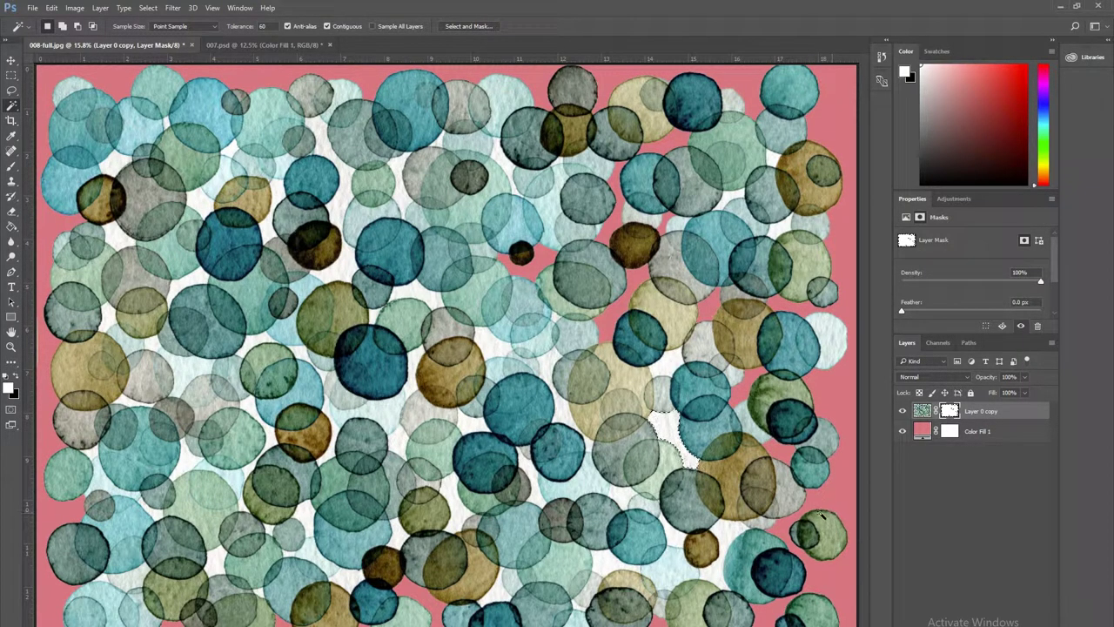
{"action": "left_click", "coordinate": [664, 361]}
{"action": "key", "text": "Delete"}
{"action": "left_click", "coordinate": [548, 361]}
{"action": "key", "text": "Delete"}
{"action": "left_click", "coordinate": [553, 315]}
{"action": "key", "text": "Delete"}
Step: Work on the white gaps around the large dark blue circle on the mask, lowering the Magic Wand tolerance to 50
{"action": "left_click", "coordinate": [372, 312]}
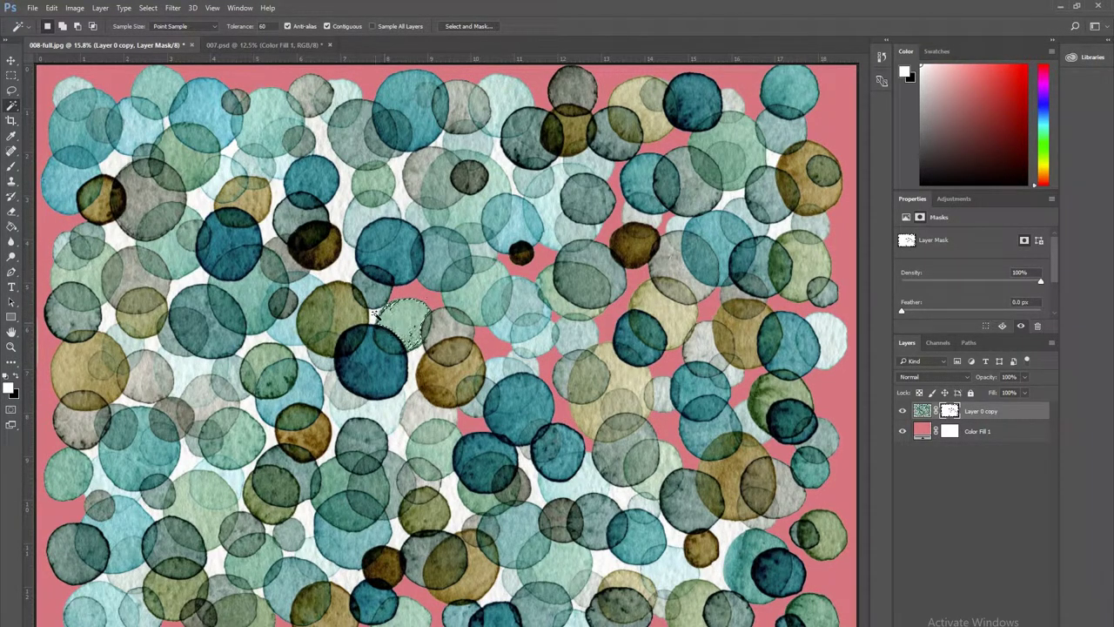
{"action": "left_click", "coordinate": [375, 316]}
{"action": "key", "text": "Delete"}
{"action": "left_click", "coordinate": [408, 366]}
{"action": "key", "text": "Delete"}
{"action": "left_click", "coordinate": [416, 362]}
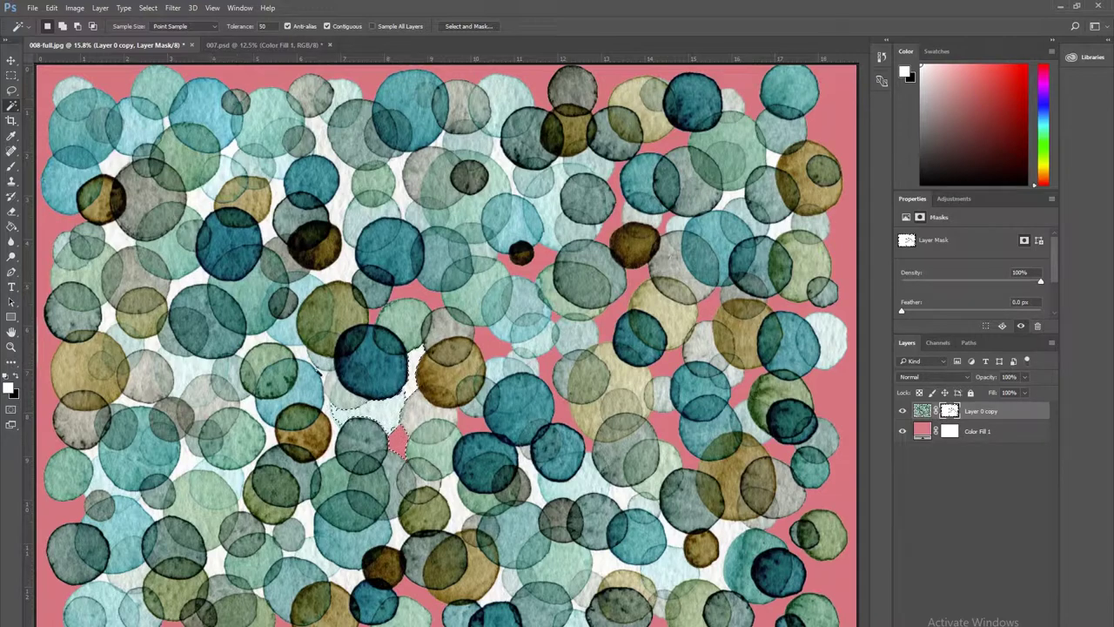
Step: Clear the selection and hide the tall white strip beside the upper-left teal and dark brown circles
{"action": "key", "text": "ctrl+d"}
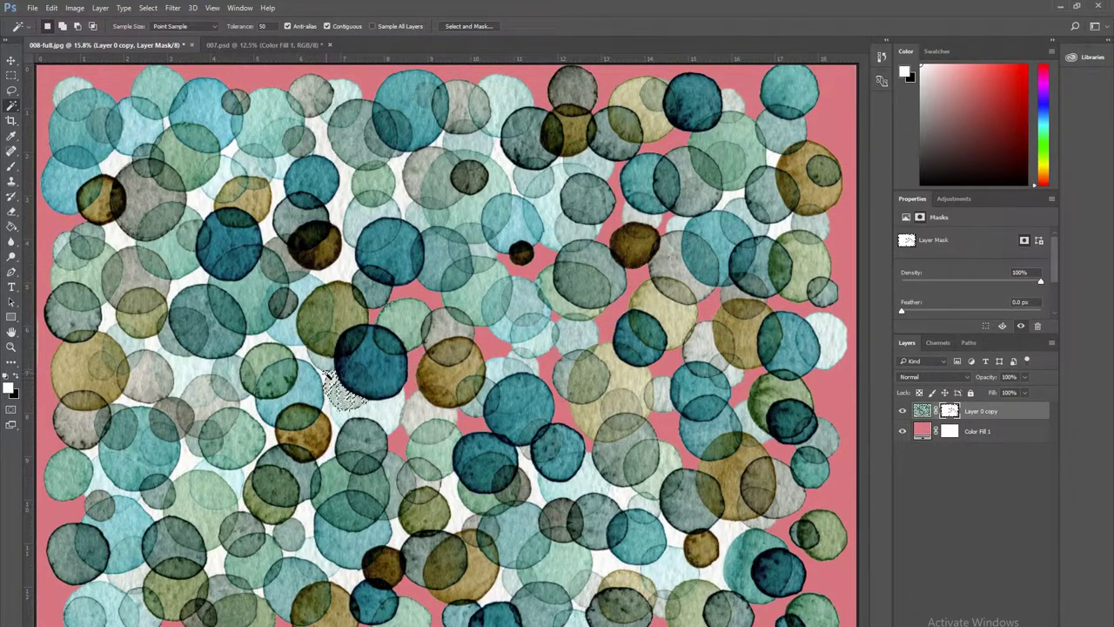
{"action": "left_click", "coordinate": [347, 275]}
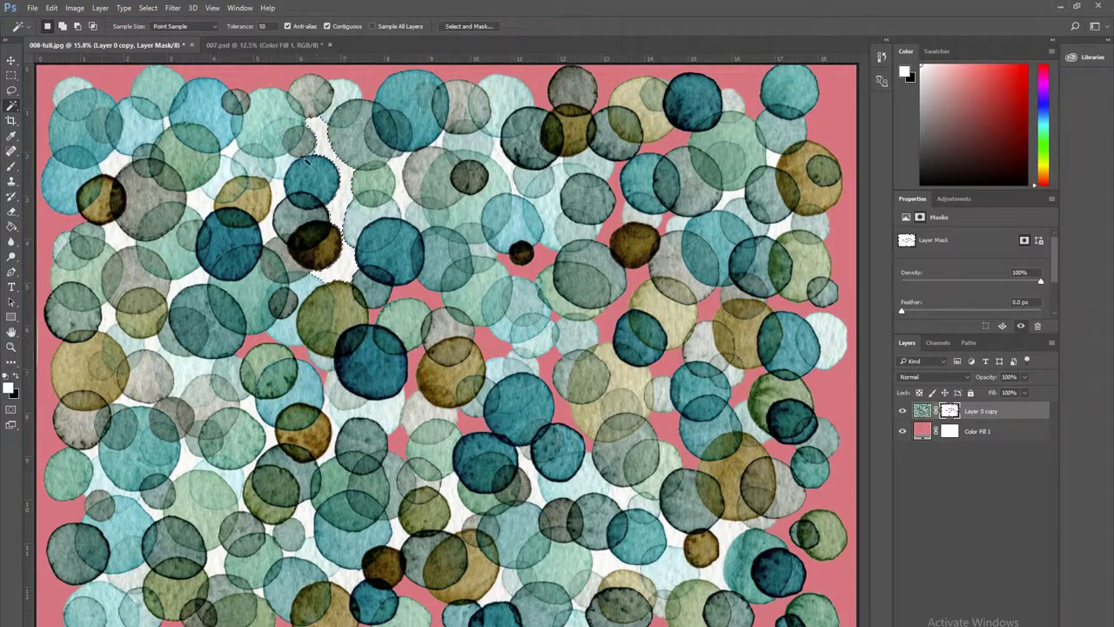
{"action": "key", "text": "Delete"}
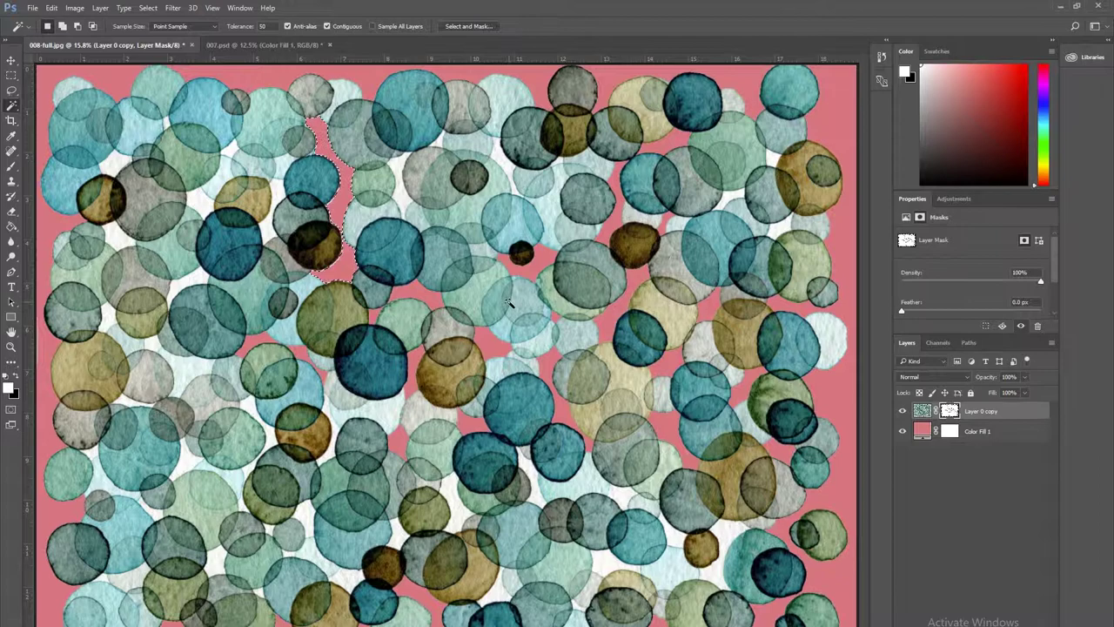
Step: Hide the white gaps around the large teal and grey circles at the top centre on the Layer 0 copy mask
{"action": "left_click", "coordinate": [402, 174]}
{"action": "key", "text": "Delete"}
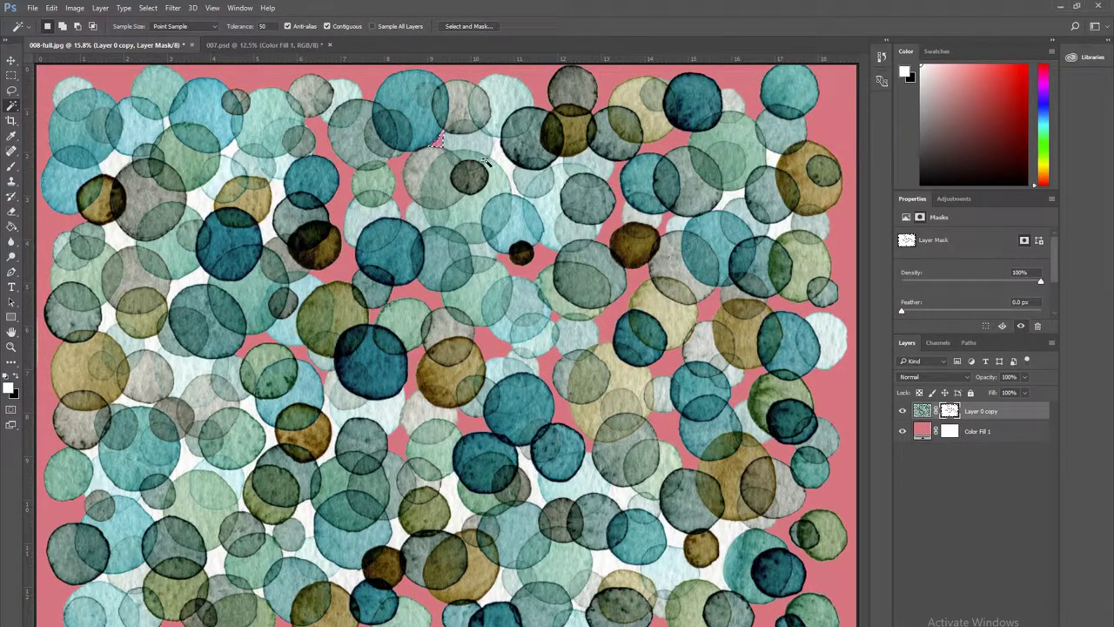
{"action": "left_click", "coordinate": [503, 167]}
{"action": "key", "text": "Delete"}
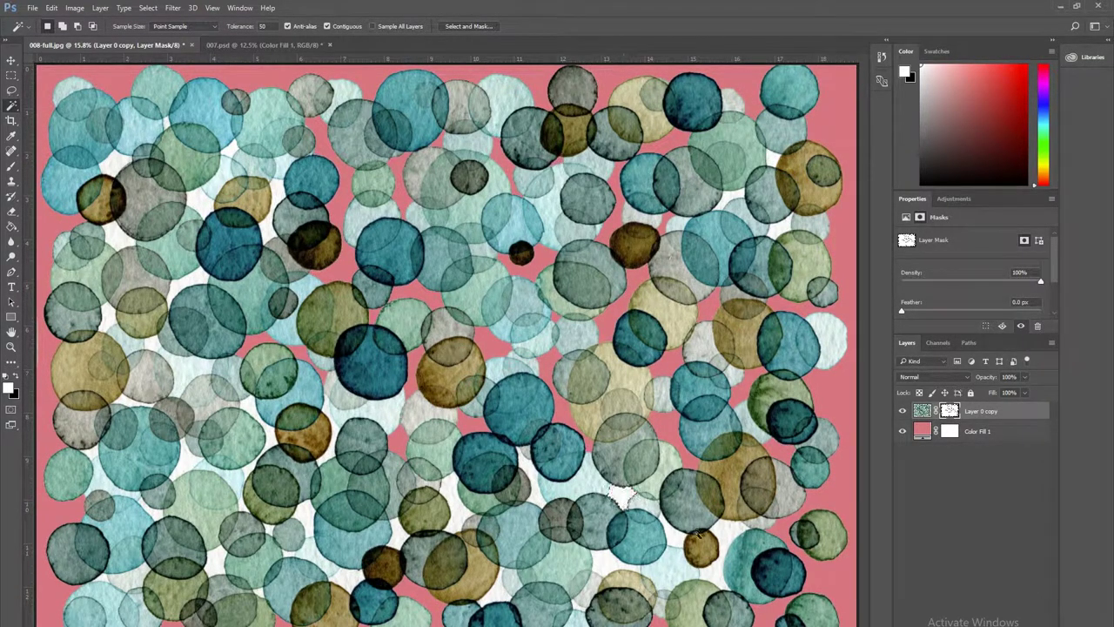
Step: Hide the white gaps around the lower-centre ochre, olive and dark blue circles and beside the small brown circle on the mask
{"action": "left_click", "coordinate": [707, 564]}
{"action": "key", "text": "Delete"}
{"action": "left_click", "coordinate": [496, 587]}
{"action": "key", "text": "Delete"}
{"action": "left_click", "coordinate": [533, 474]}
{"action": "key", "text": "Delete"}
{"action": "left_click", "coordinate": [399, 533]}
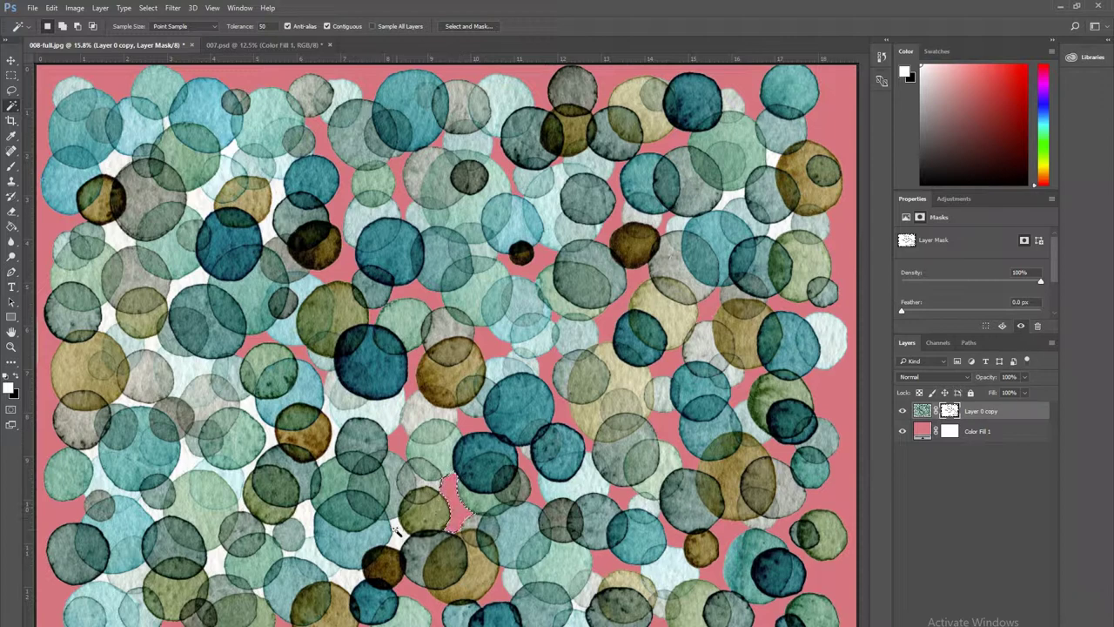
{"action": "key", "text": "Delete"}
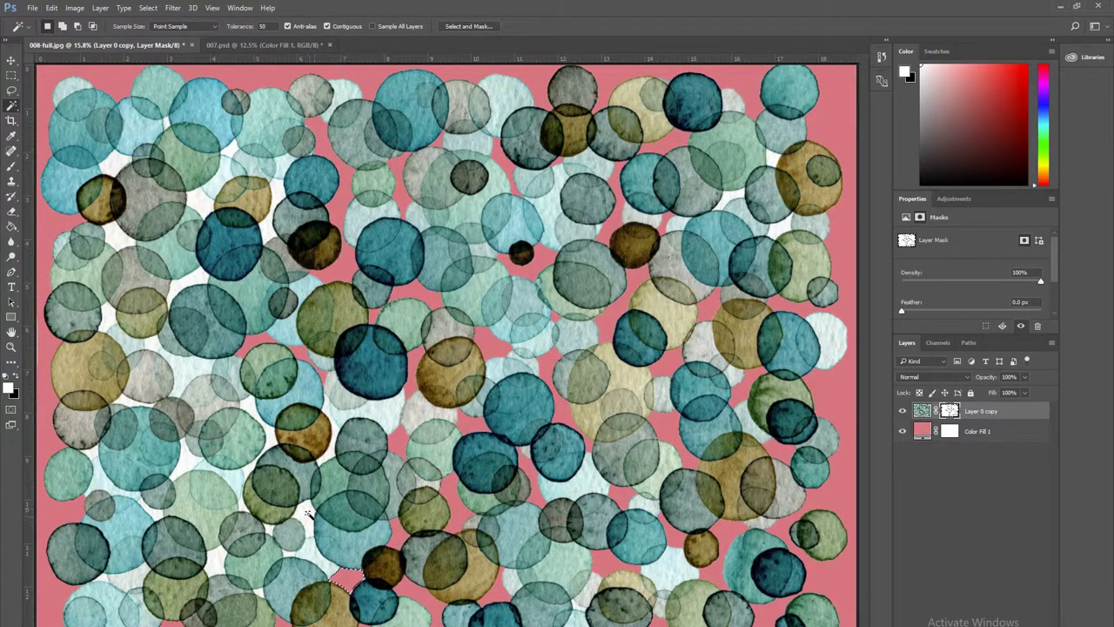
Step: Hide the white gaps around the orange-brown circle and the olive circle below it on the mask
{"action": "left_click", "coordinate": [296, 520]}
{"action": "key", "text": "Delete"}
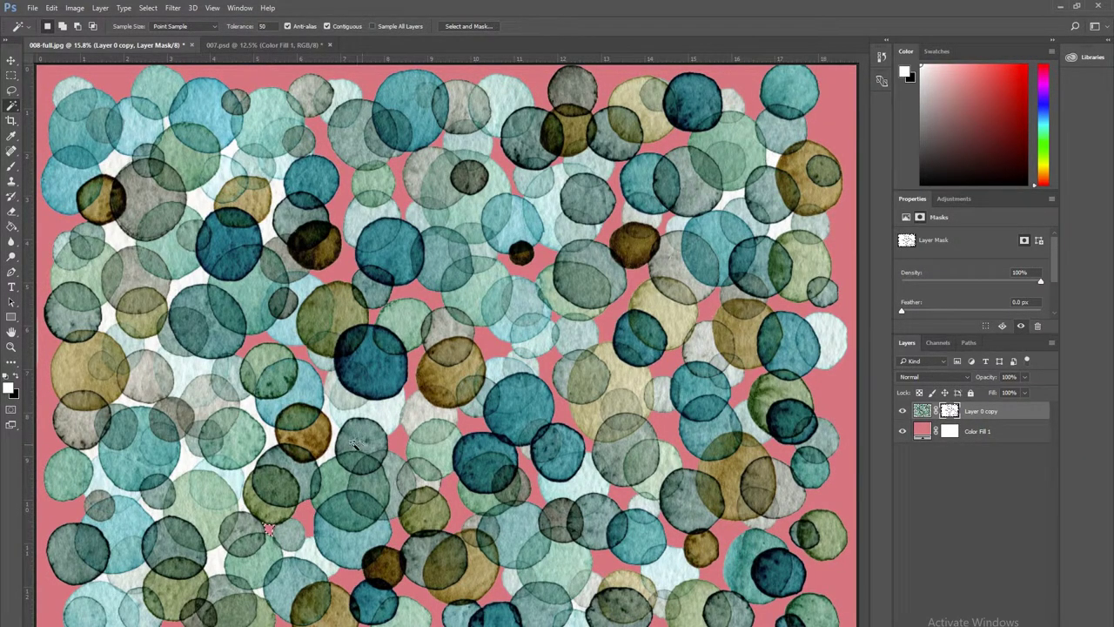
{"action": "left_click", "coordinate": [333, 444]}
{"action": "key", "text": "Delete"}
{"action": "left_click", "coordinate": [259, 440]}
{"action": "key", "text": "Delete"}
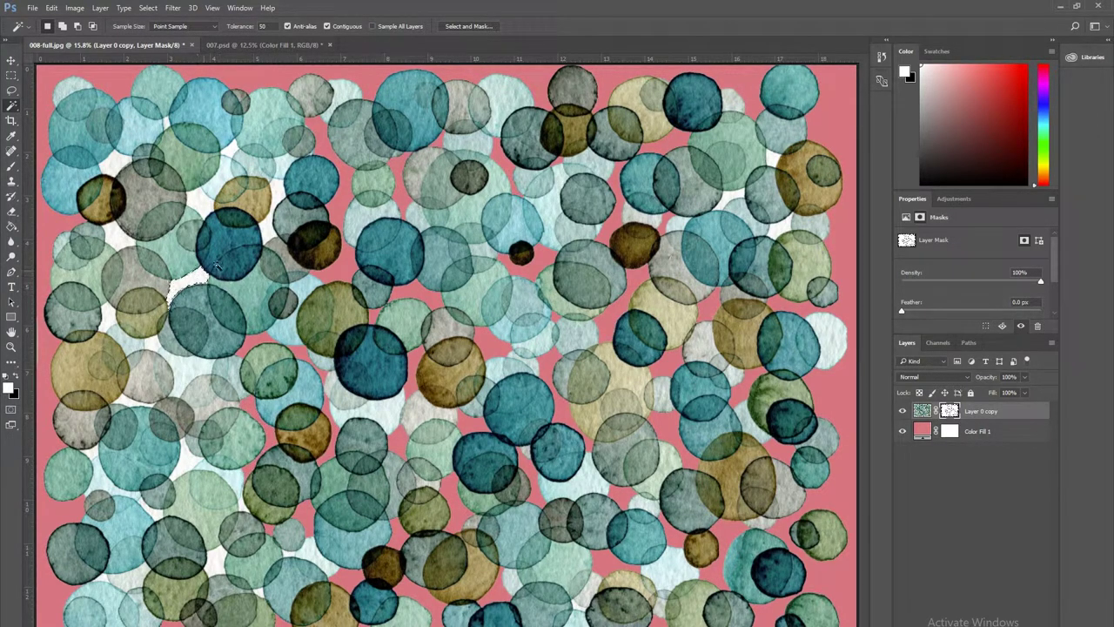
Step: Hide the white gaps around the upper-left dark blue, ochre and grey circles on the mask
{"action": "left_click", "coordinate": [275, 213]}
{"action": "key", "text": "Delete"}
{"action": "left_click", "coordinate": [206, 206]}
{"action": "key", "text": "Delete"}
{"action": "left_click", "coordinate": [230, 153]}
{"action": "key", "text": "Delete"}
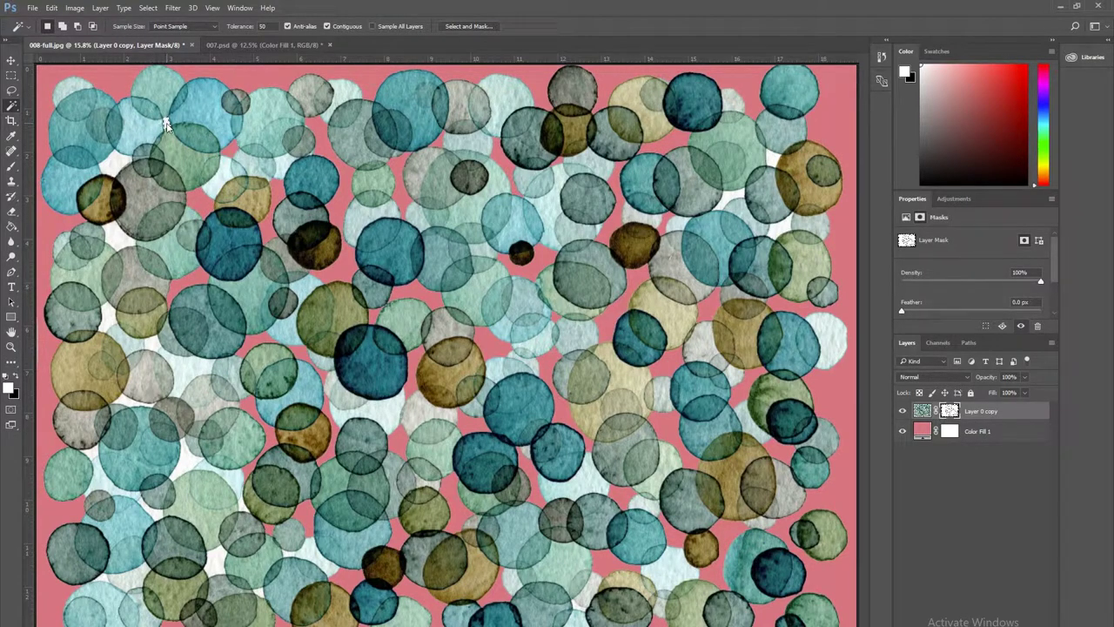
{"action": "left_click", "coordinate": [120, 237]}
{"action": "key", "text": "Delete"}
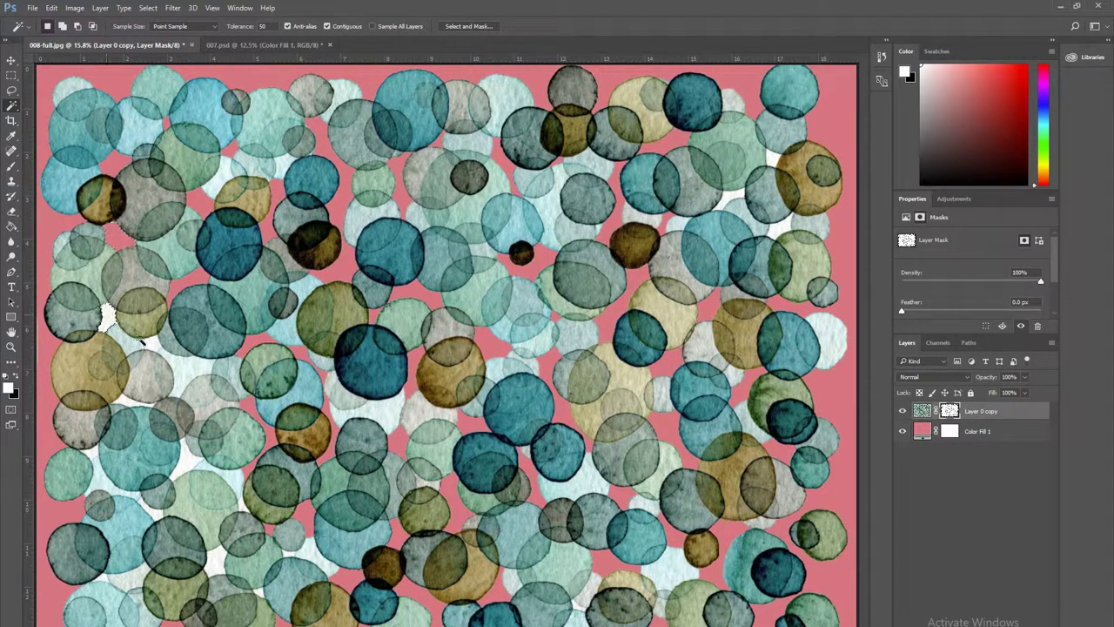
Step: Isolate the small white gap above the left-hand pale grey circle with the Magic Wand, discarding selections that catch pale circles
{"action": "left_click", "coordinate": [174, 383]}
{"action": "key", "text": "ctrl+z"}
{"action": "left_click", "coordinate": [138, 398]}
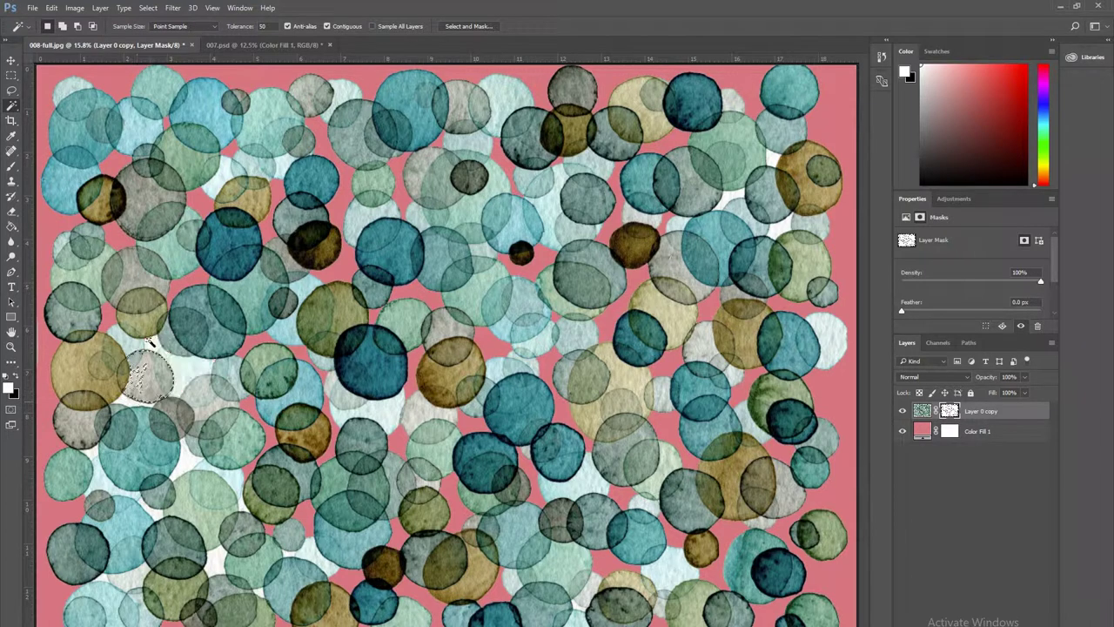
{"action": "left_click", "coordinate": [153, 348]}
{"action": "left_click", "coordinate": [151, 345]}
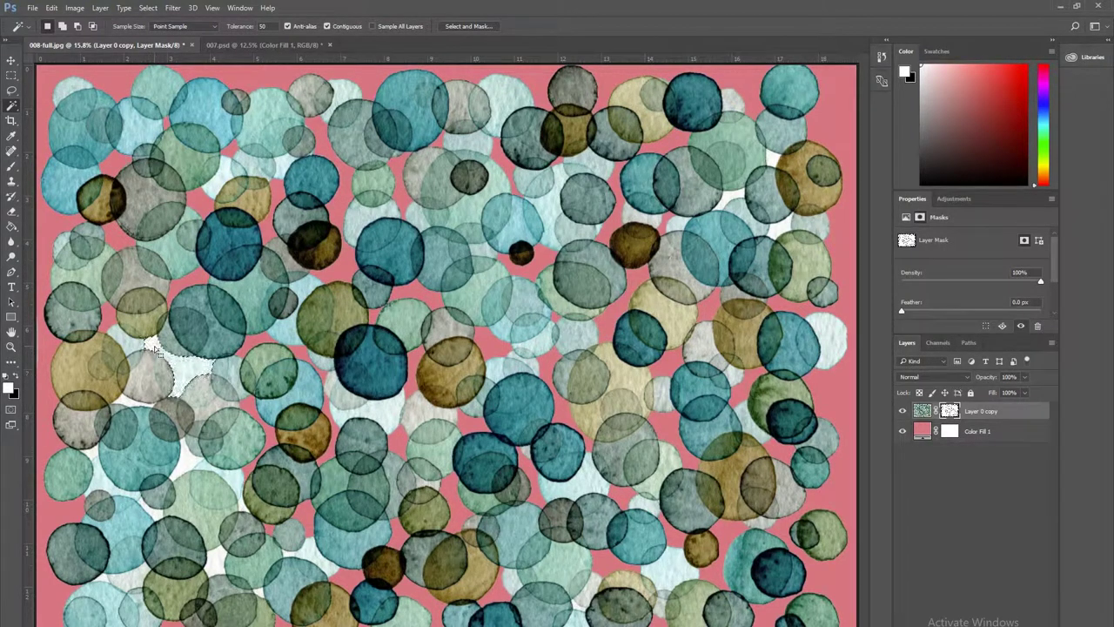
{"action": "key", "text": "ctrl+d"}
{"action": "left_click", "coordinate": [182, 372]}
{"action": "left_click", "coordinate": [150, 345]}
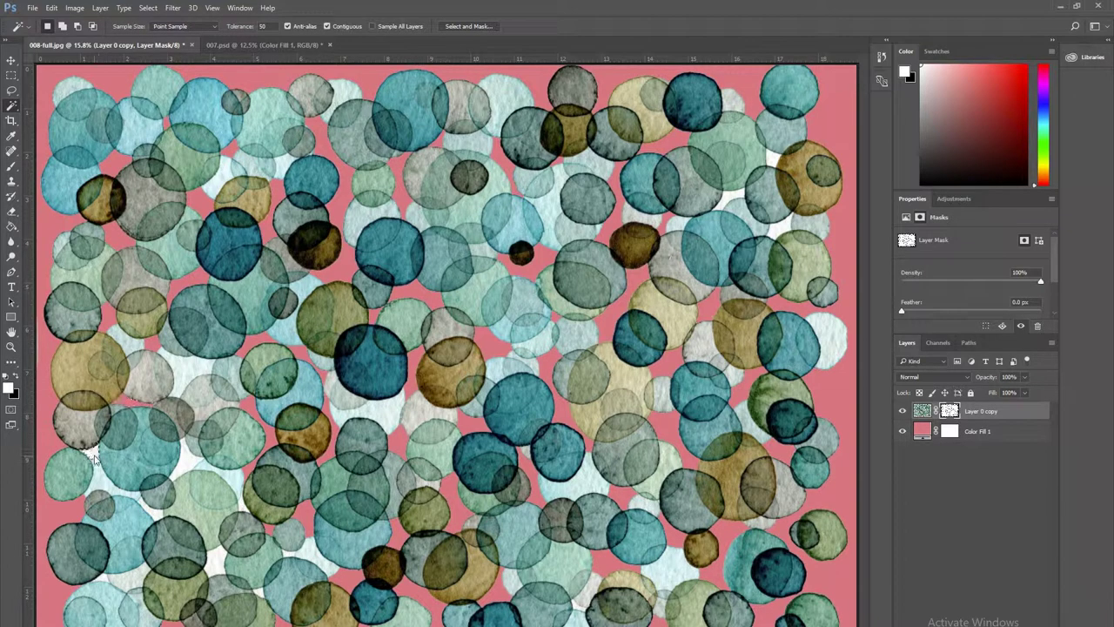
Step: Hide the remaining white gaps near the left-hand green circle, the bottom centre, the upper-right ochre circle and the lower-left circles
{"action": "key", "text": "Delete"}
{"action": "left_click", "coordinate": [577, 606]}
{"action": "key", "text": "Delete"}
{"action": "left_click", "coordinate": [779, 228]}
{"action": "left_click", "coordinate": [772, 157]}
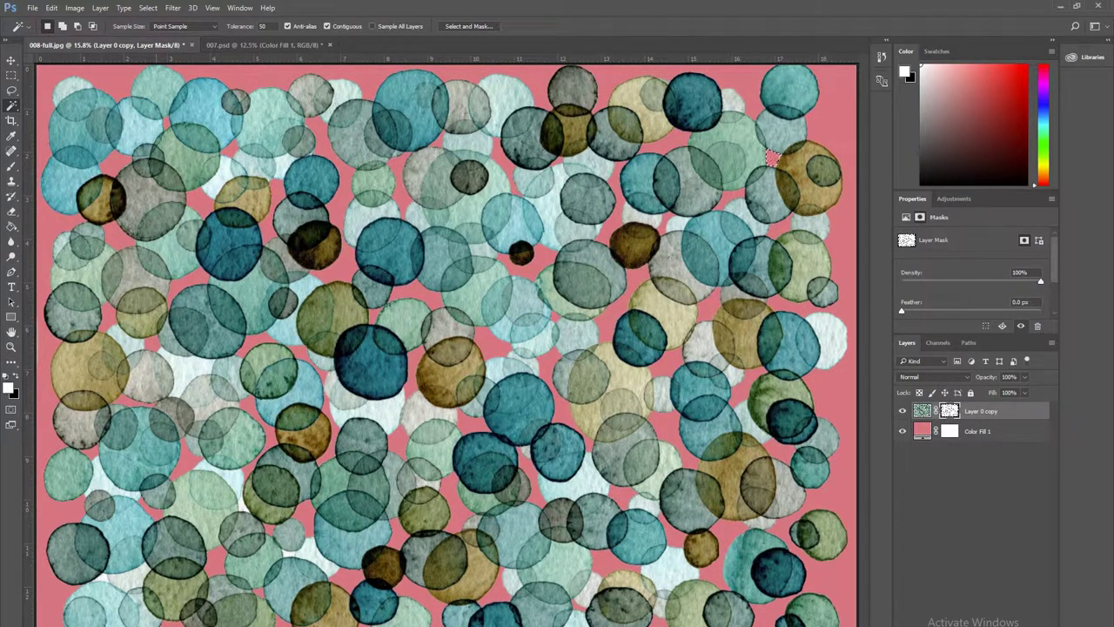
{"action": "left_click", "coordinate": [102, 579]}
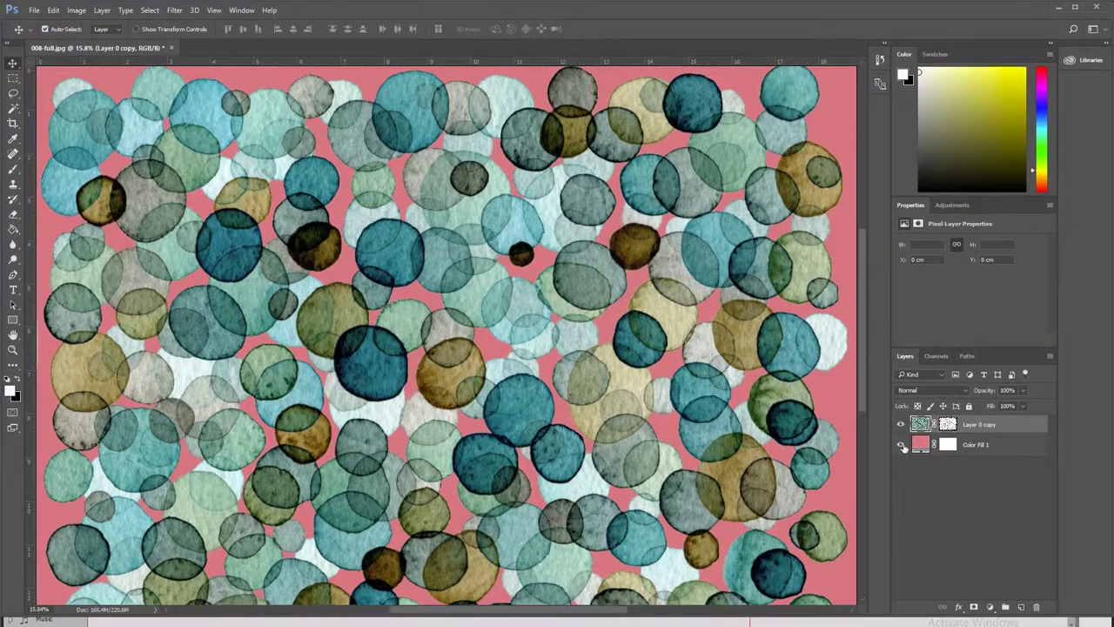
Step: Toggle the Color Fill 1 layer off and on to check the cut-out circles against transparency
{"action": "left_click", "coordinate": [902, 445]}
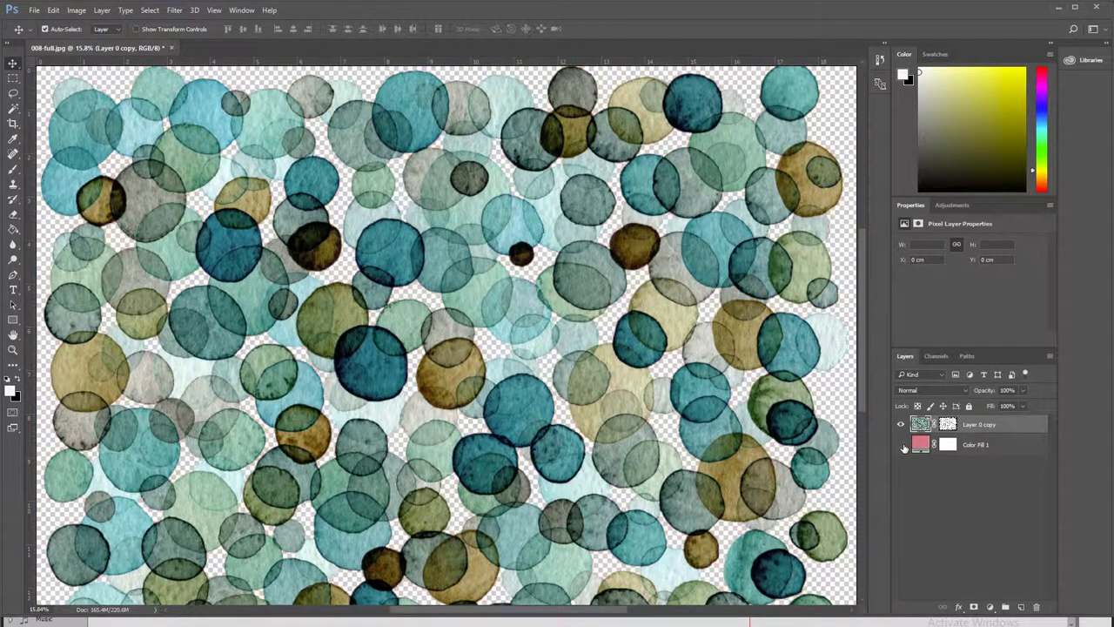
{"action": "left_click", "coordinate": [902, 445]}
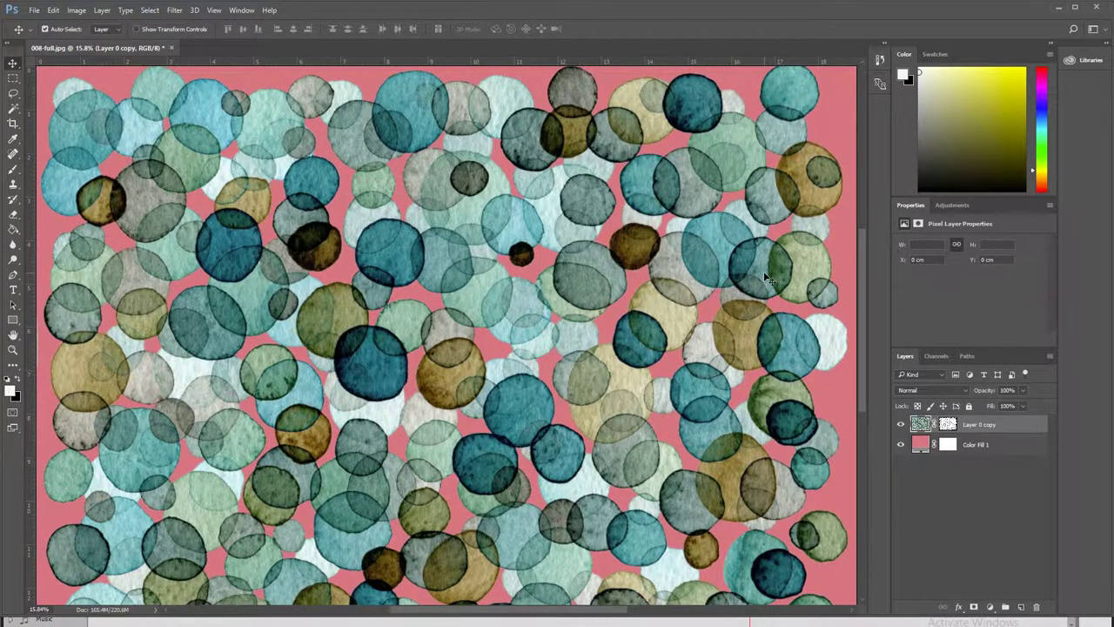
{"action": "left_click", "coordinate": [902, 445]}
{"action": "left_click", "coordinate": [902, 445]}
Step: Try muted pink, green and olive colours for Color Fill 1 without applying them
{"action": "double_click", "coordinate": [924, 446]}
{"action": "left_click", "coordinate": [698, 219]}
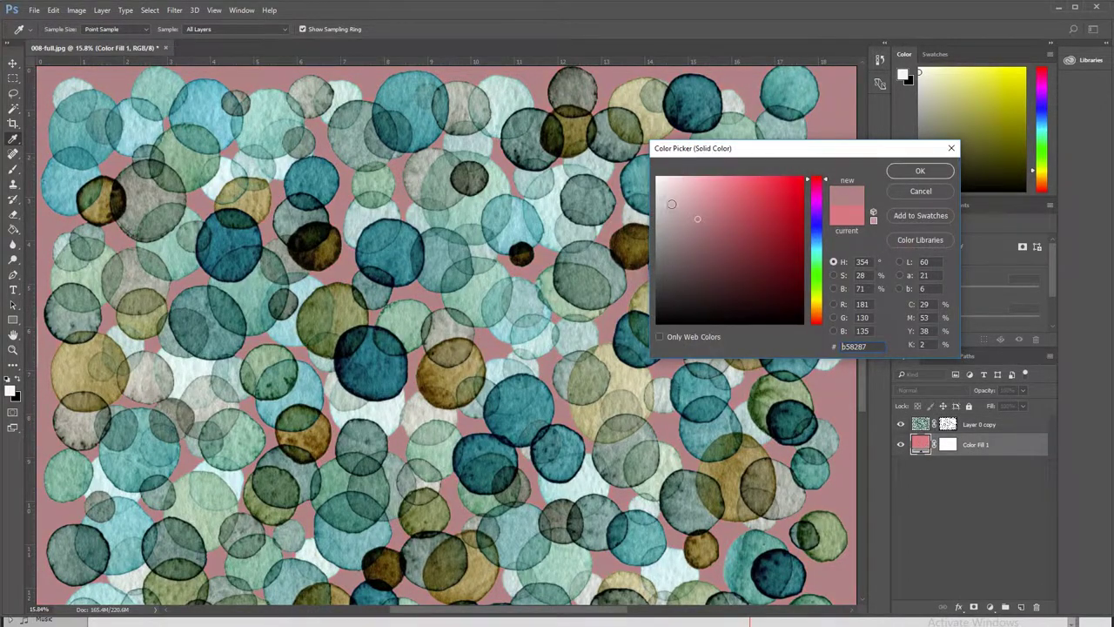
{"action": "left_click", "coordinate": [576, 178]}
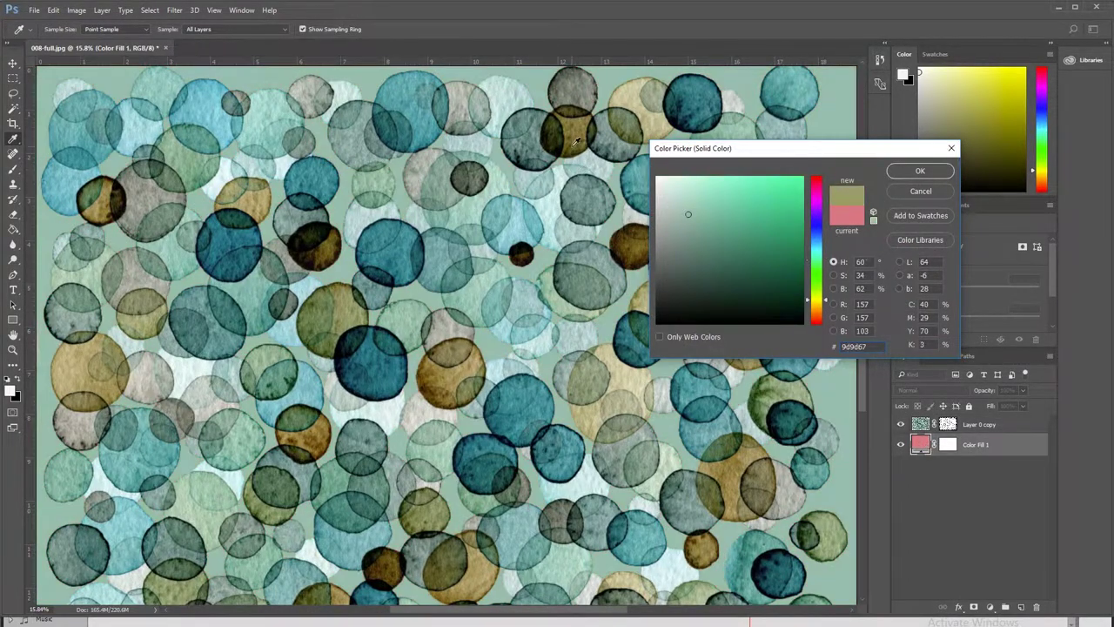
{"action": "key", "text": "Escape"}
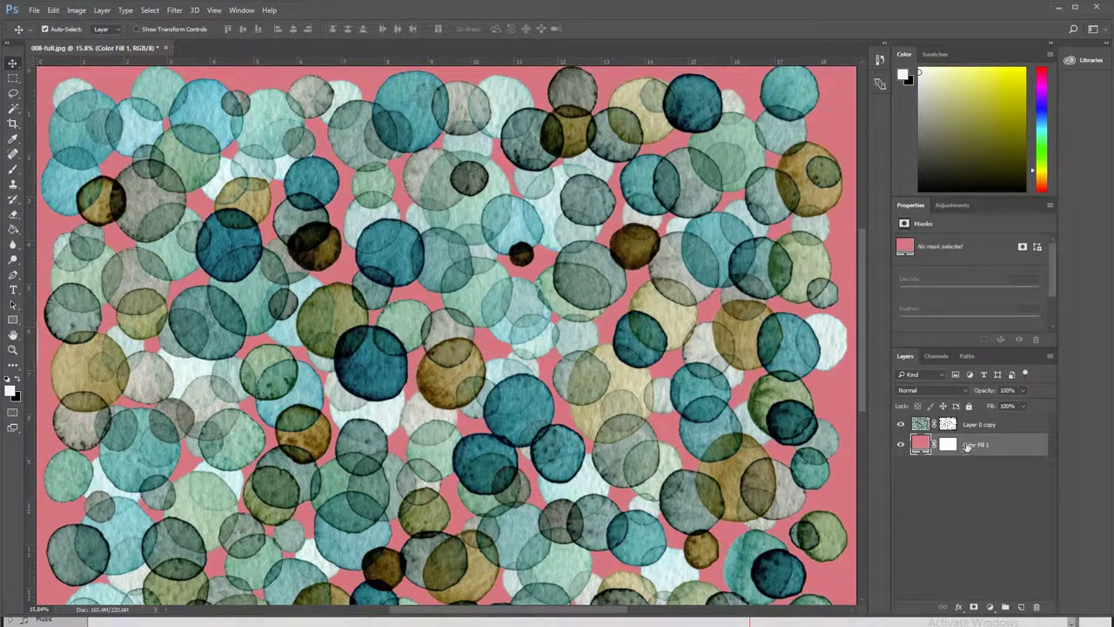
Step: Add a solid colour fill layer named Color Fill 2 in off-white #f6f6f4 above Color Fill 1
{"action": "left_click", "coordinate": [102, 9]}
{"action": "mouse_move", "coordinate": [138, 149]}
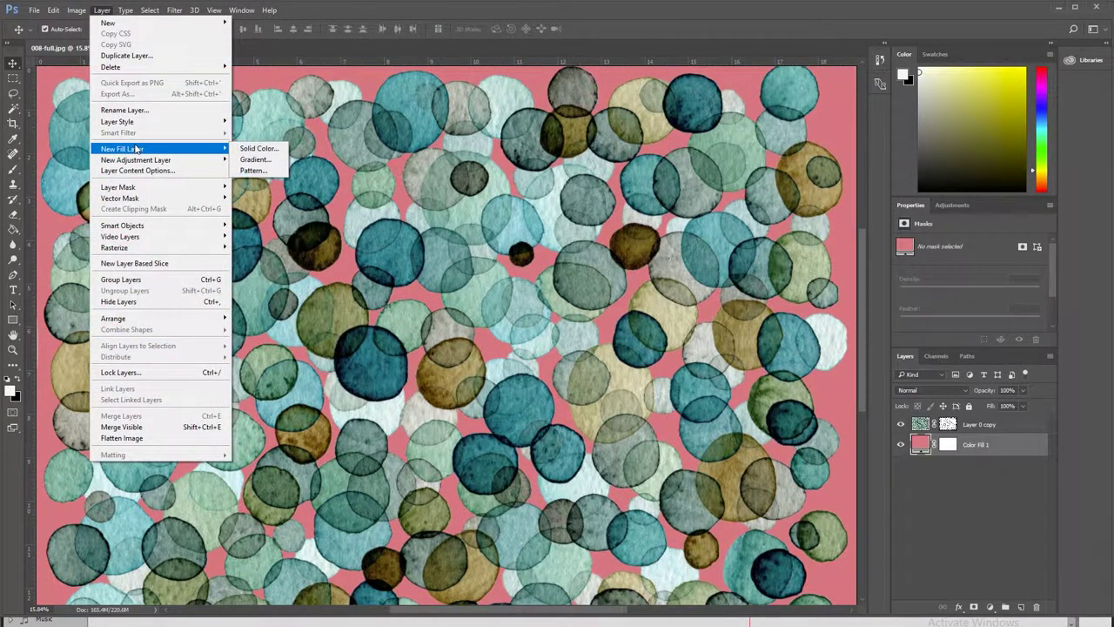
{"action": "left_click", "coordinate": [270, 151]}
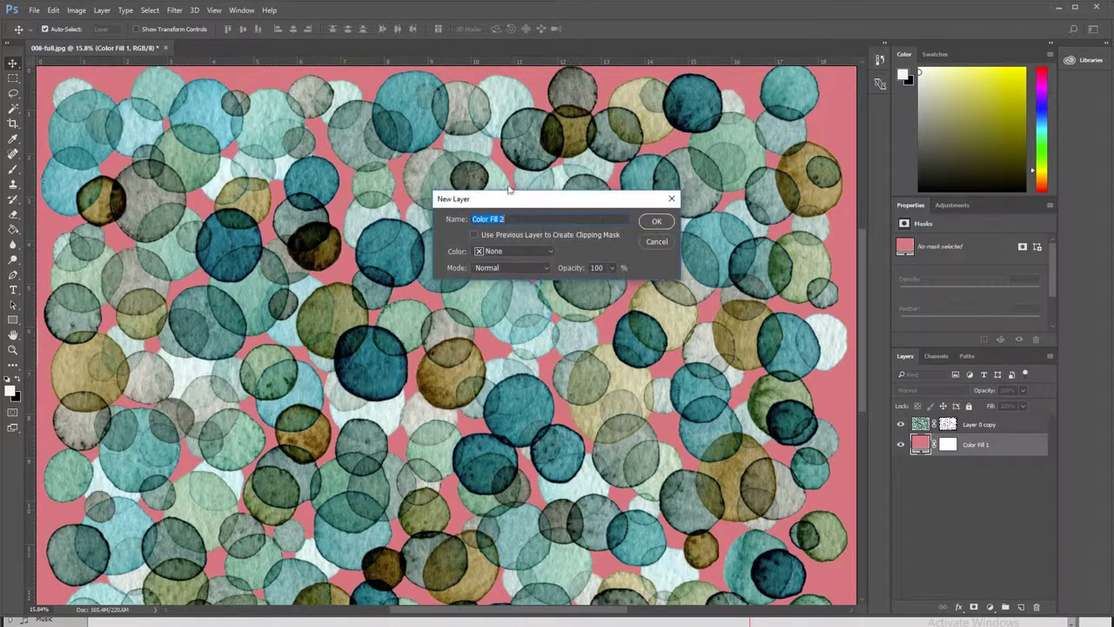
{"action": "left_click", "coordinate": [655, 233]}
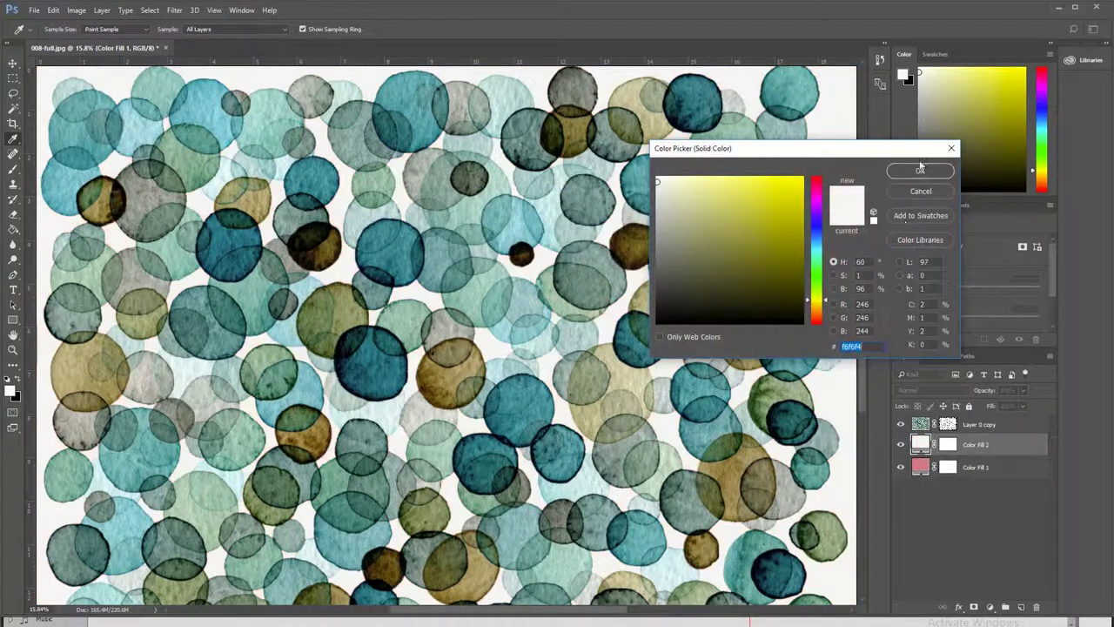
{"action": "left_click", "coordinate": [918, 171]}
Step: Try yellow shades for Color Fill 2 without applying them, and delete both colour fill layers
{"action": "double_click", "coordinate": [921, 444]}
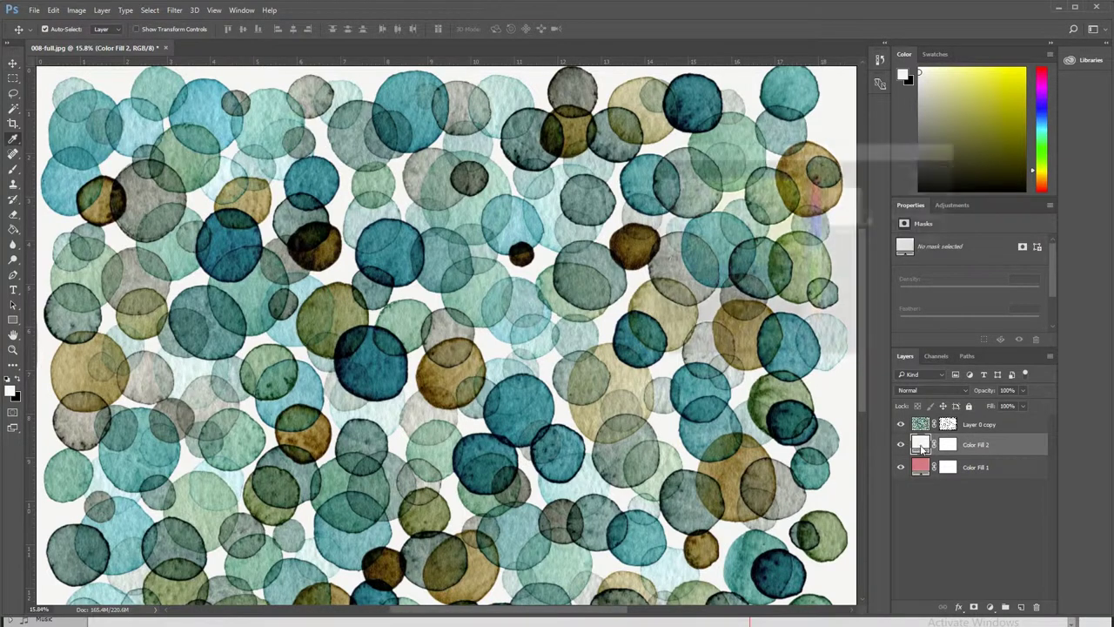
{"action": "left_click", "coordinate": [775, 212]}
{"action": "left_click_drag", "start_coordinate": [771, 193], "coordinate": [758, 232]}
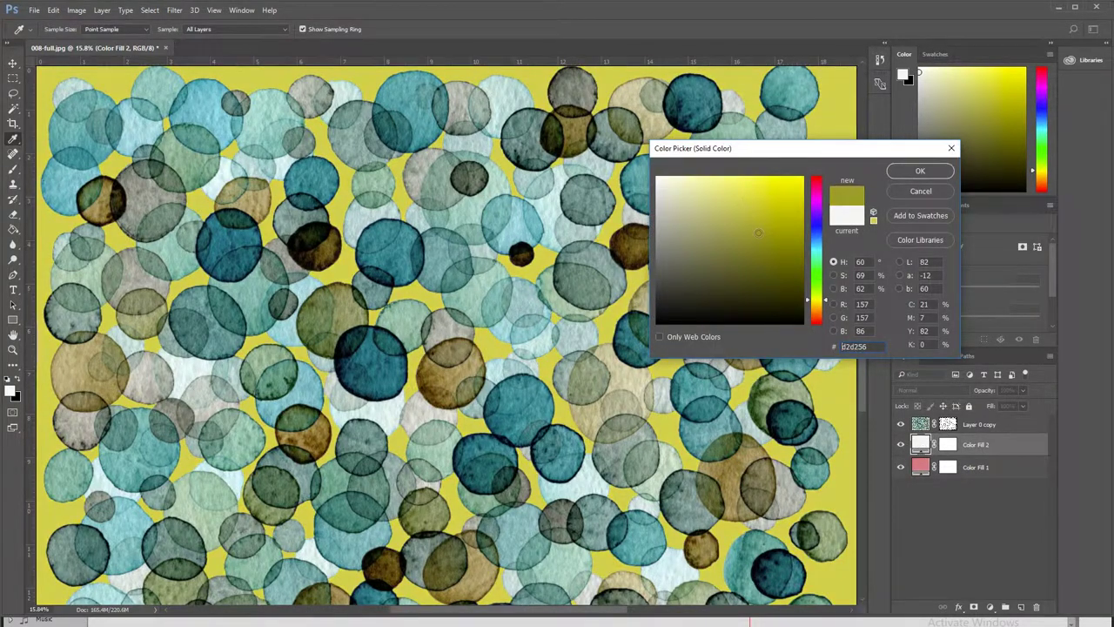
{"action": "left_click", "coordinate": [908, 192]}
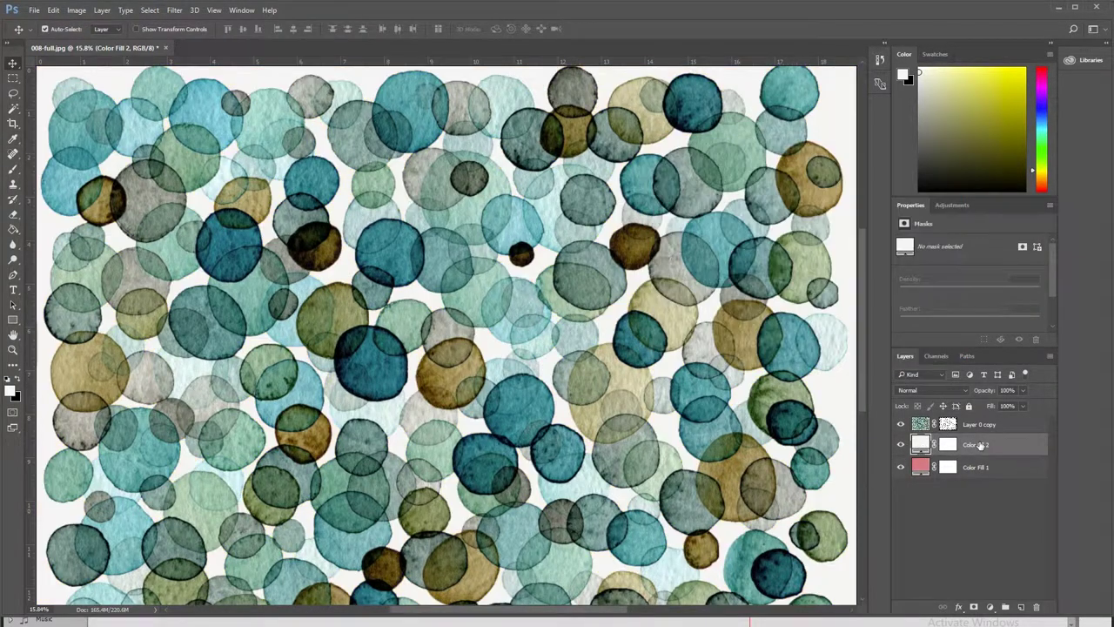
{"action": "key", "text": "Delete"}
{"action": "key", "text": "Delete"}
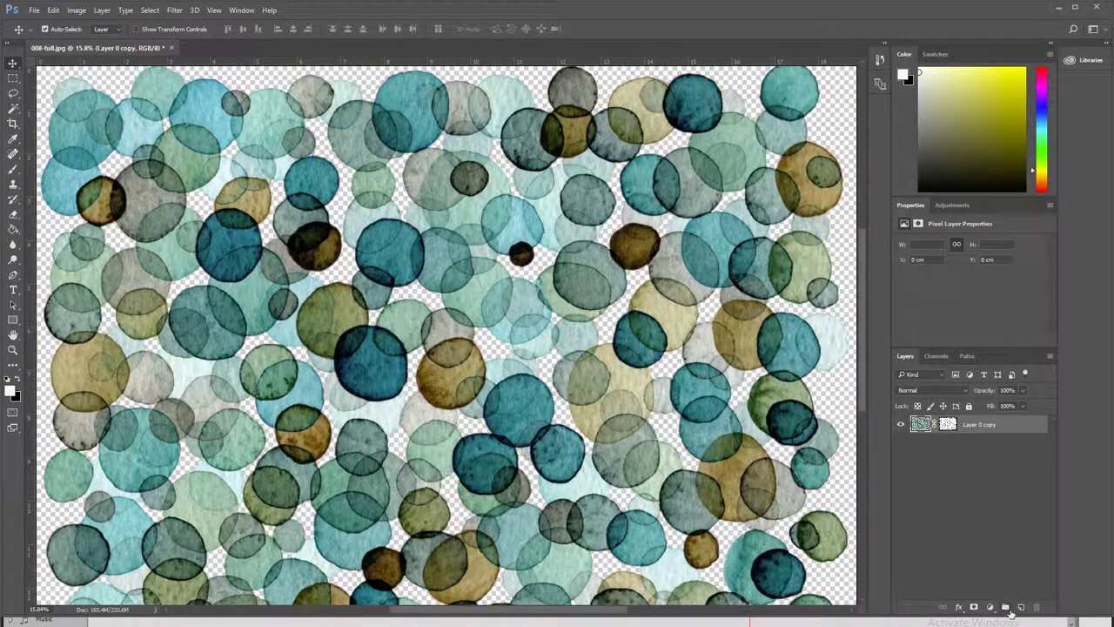
Step: Flood a new layer below Layer 0 copy using the Paint Bucket, trying yellow, and delete that layer
{"action": "left_click", "coordinate": [1021, 607]}
{"action": "left_click_drag", "start_coordinate": [945, 424], "coordinate": [936, 446]}
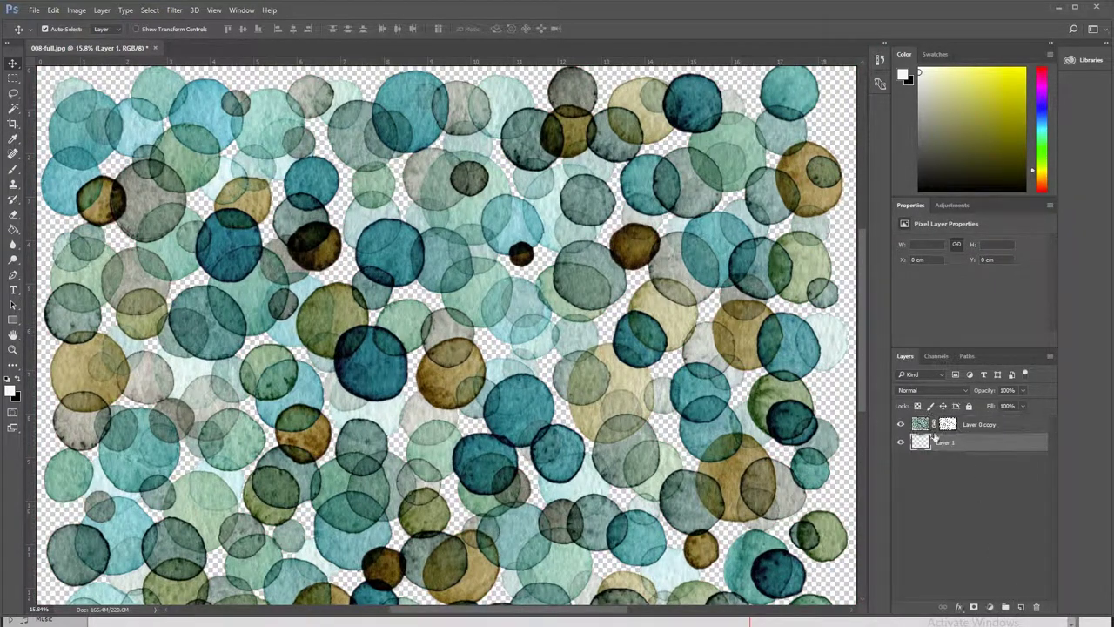
{"action": "left_click", "coordinate": [13, 229]}
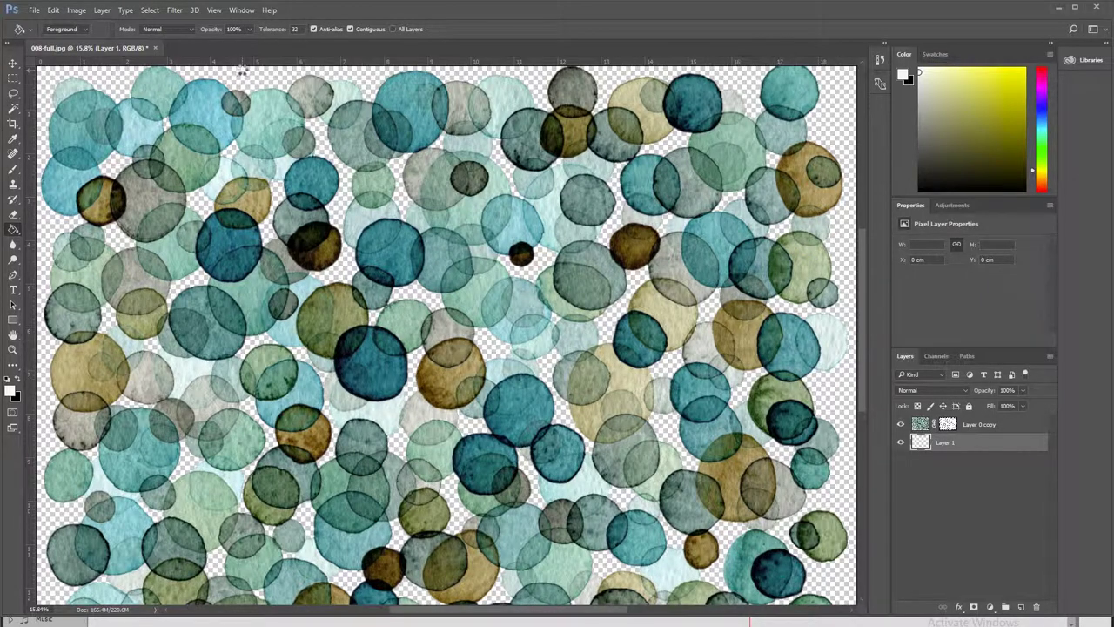
{"action": "left_click", "coordinate": [245, 72]}
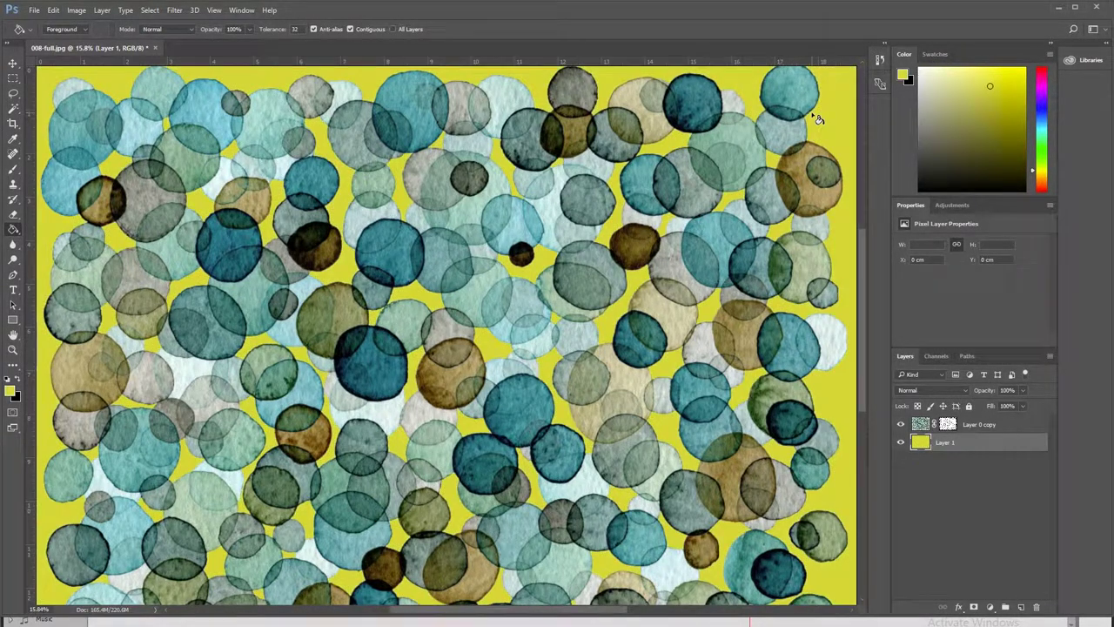
{"action": "key", "text": "Delete"}
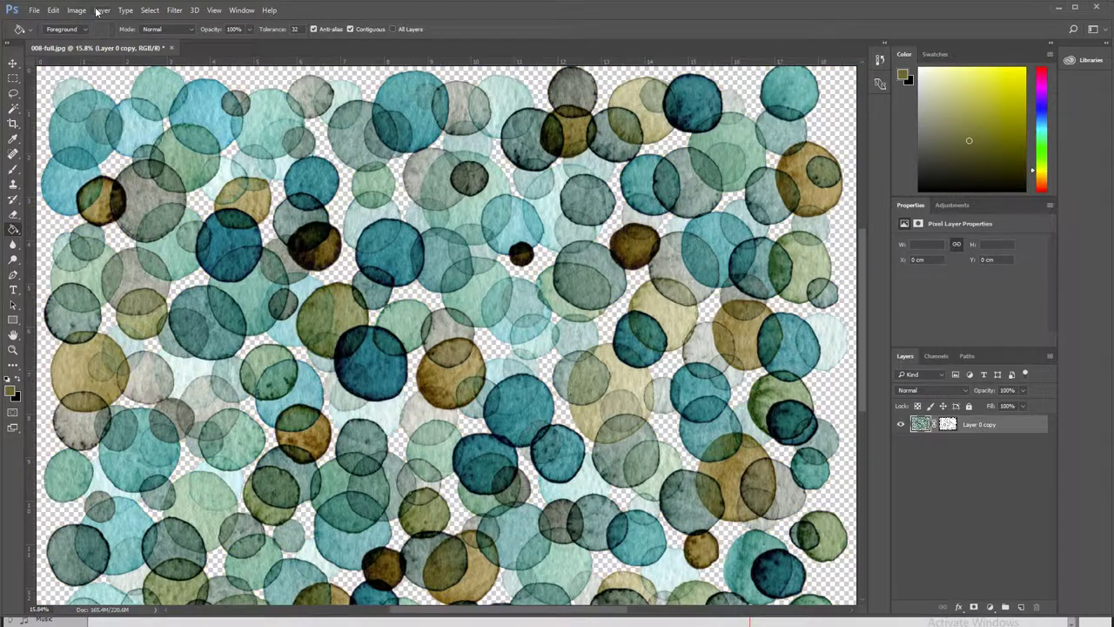
Step: Add a solid colour fill layer in olive #696937 and move it below Layer 0 copy
{"action": "left_click", "coordinate": [102, 9]}
{"action": "mouse_move", "coordinate": [143, 149]}
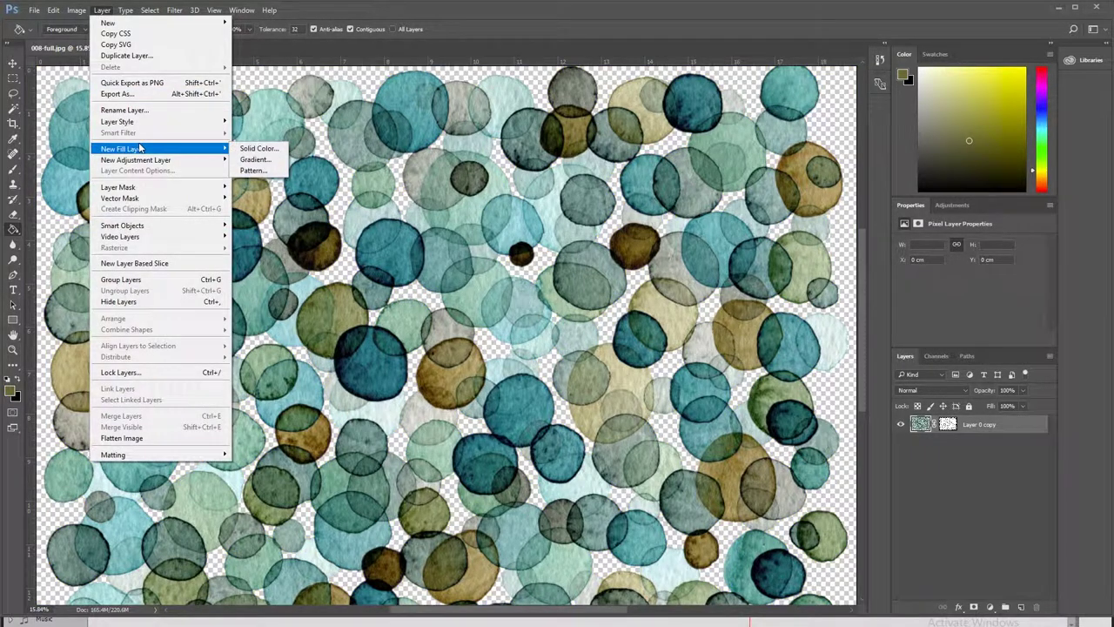
{"action": "left_click", "coordinate": [260, 150]}
{"action": "left_click", "coordinate": [646, 222]}
{"action": "left_click", "coordinate": [930, 169]}
{"action": "left_click_drag", "start_coordinate": [985, 439], "coordinate": [984, 460]}
Step: Change the Color Fill 1 colour to dark red #823535, after sampling tones from the pale circles
{"action": "double_click", "coordinate": [920, 444]}
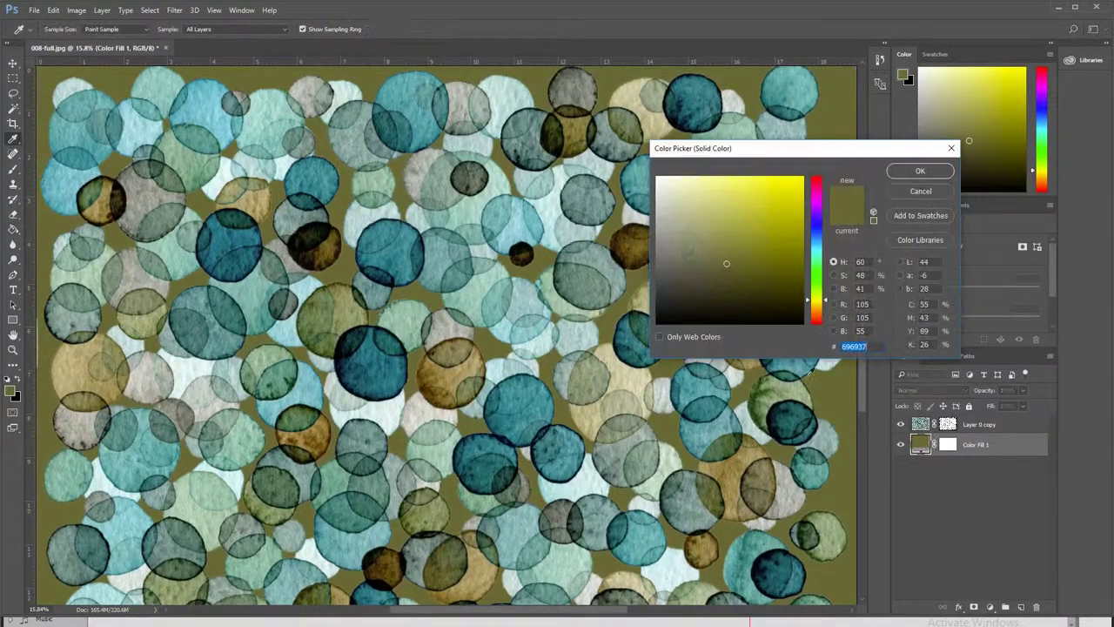
{"action": "left_click", "coordinate": [498, 100]}
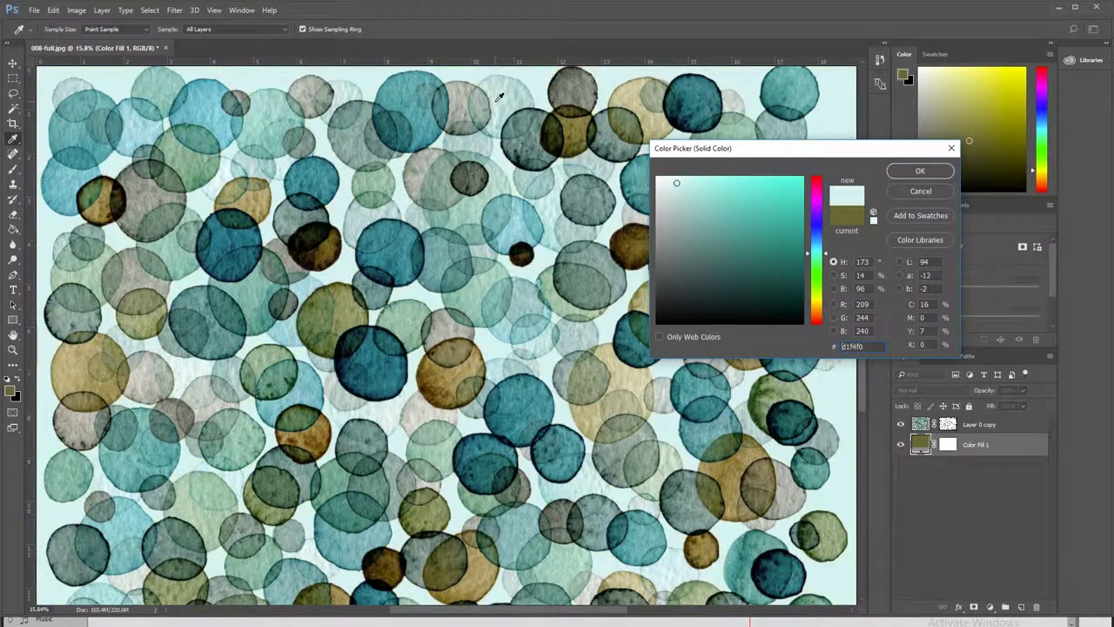
{"action": "left_click", "coordinate": [461, 108]}
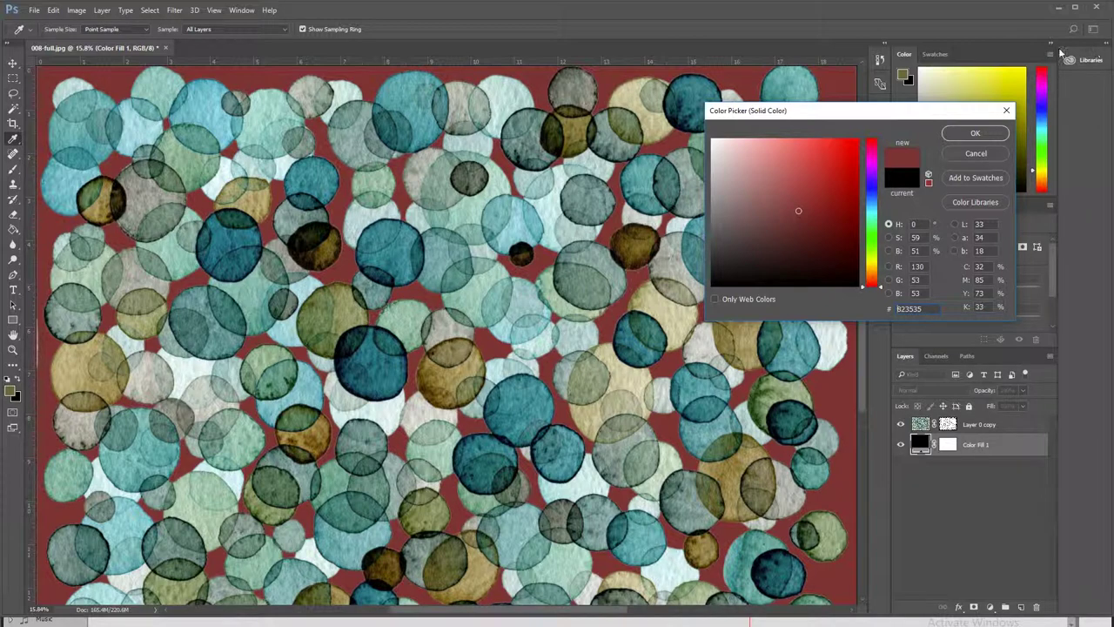
{"action": "left_click", "coordinate": [985, 138]}
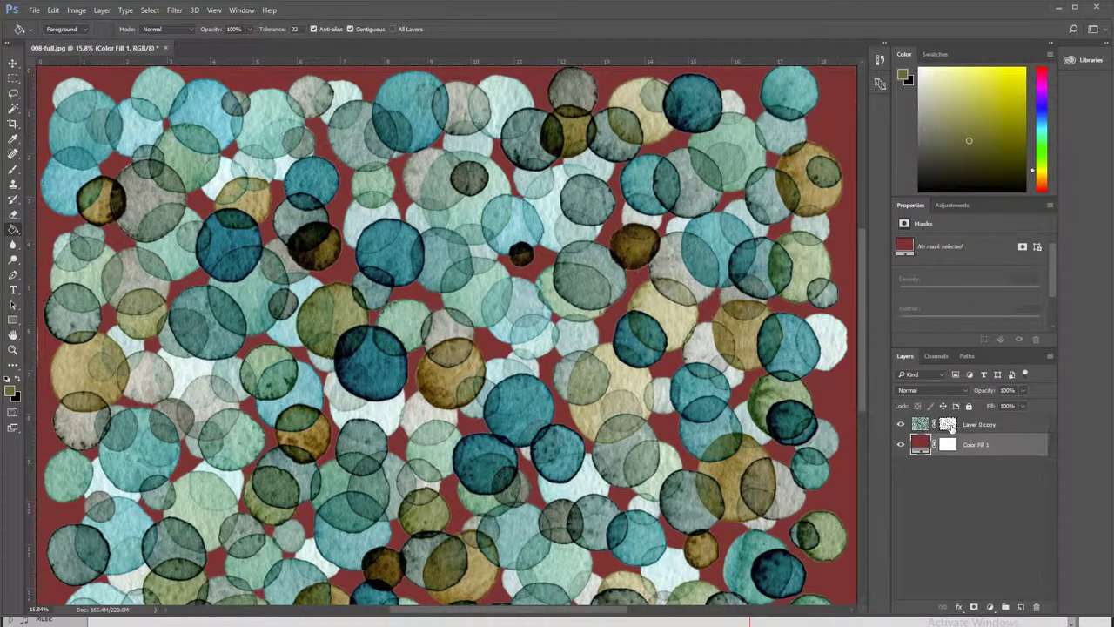
Step: Target the Layer 0 copy mask and use the Magic Wand in the gap beside the large right-of-centre grey-green circle
{"action": "left_click", "coordinate": [949, 424]}
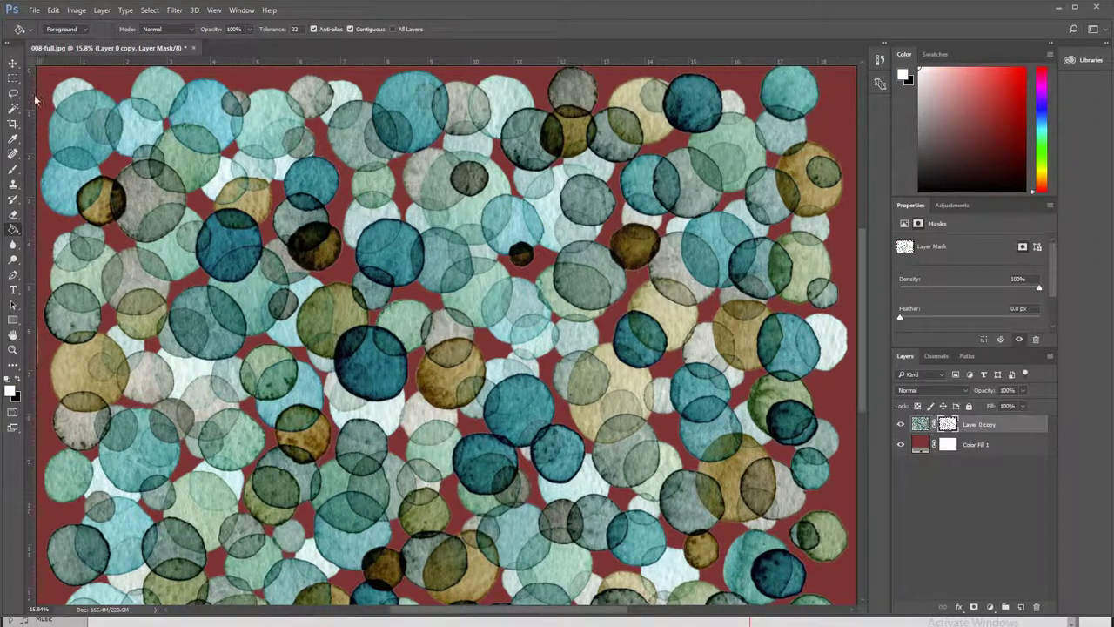
{"action": "left_click", "coordinate": [13, 112]}
{"action": "left_click", "coordinate": [633, 281]}
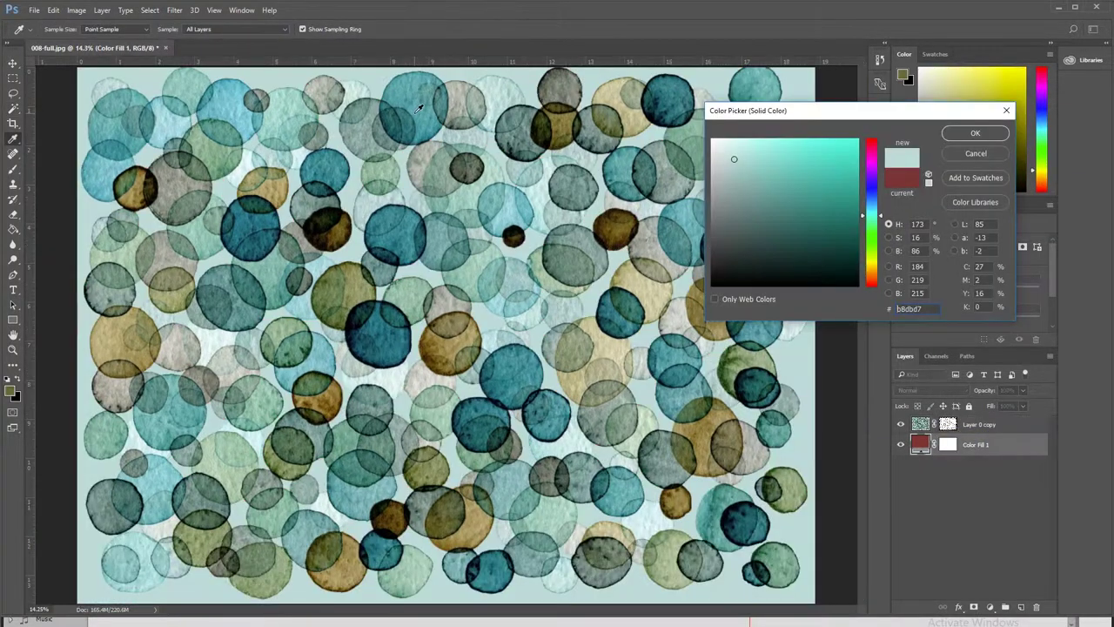
Step: Set the Color Fill 1 colour to teal #57b2b7, sampled from the large teal circle at the top
{"action": "left_click", "coordinate": [419, 108]}
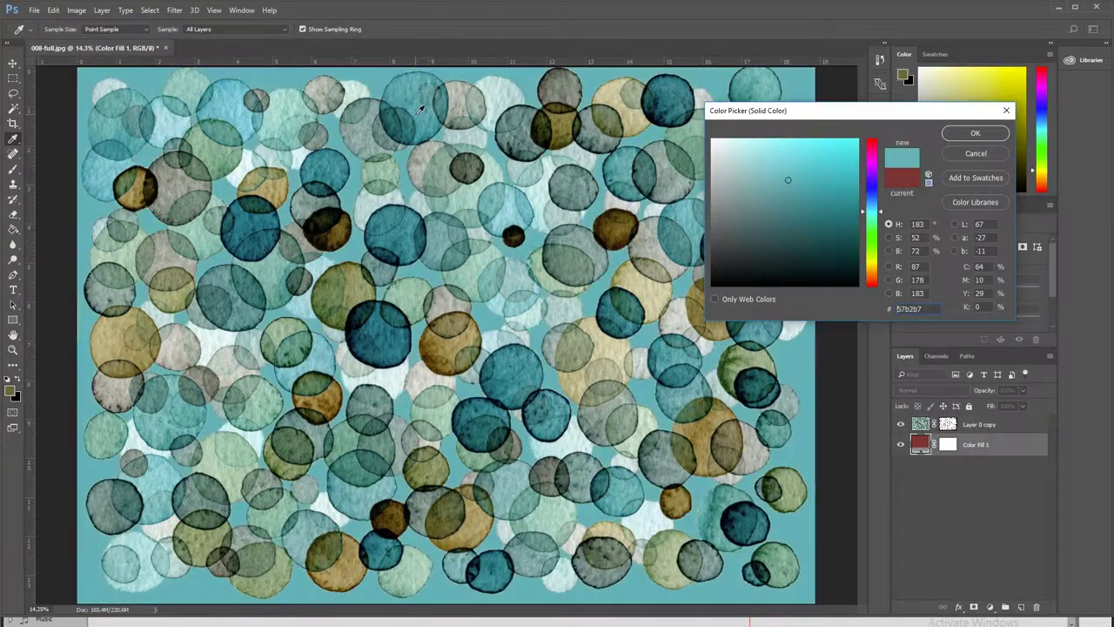
{"action": "left_click", "coordinate": [986, 135]}
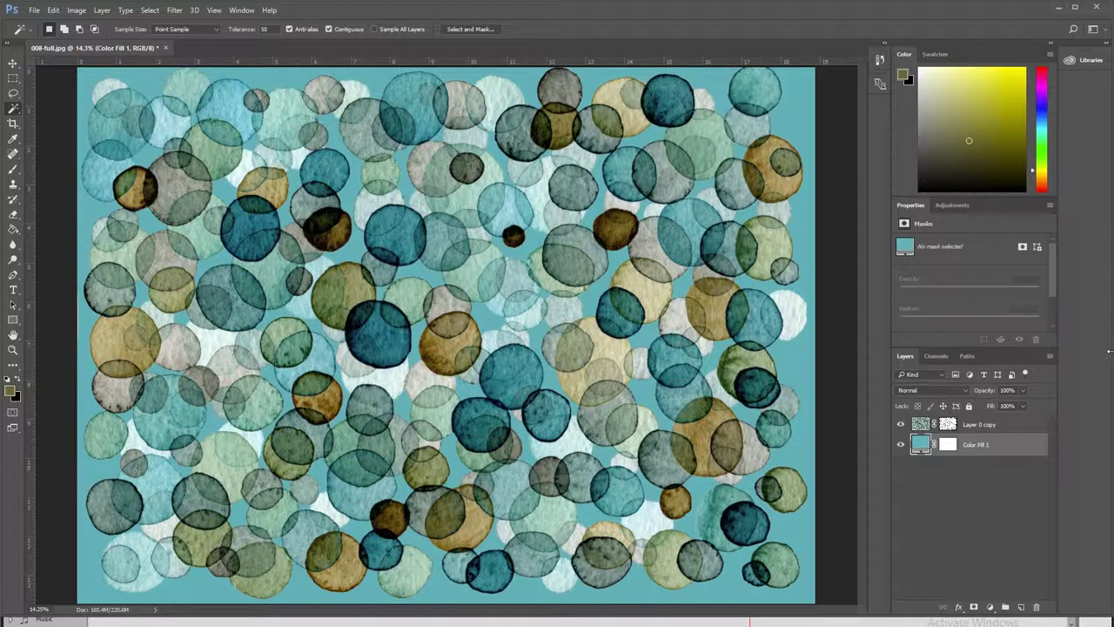